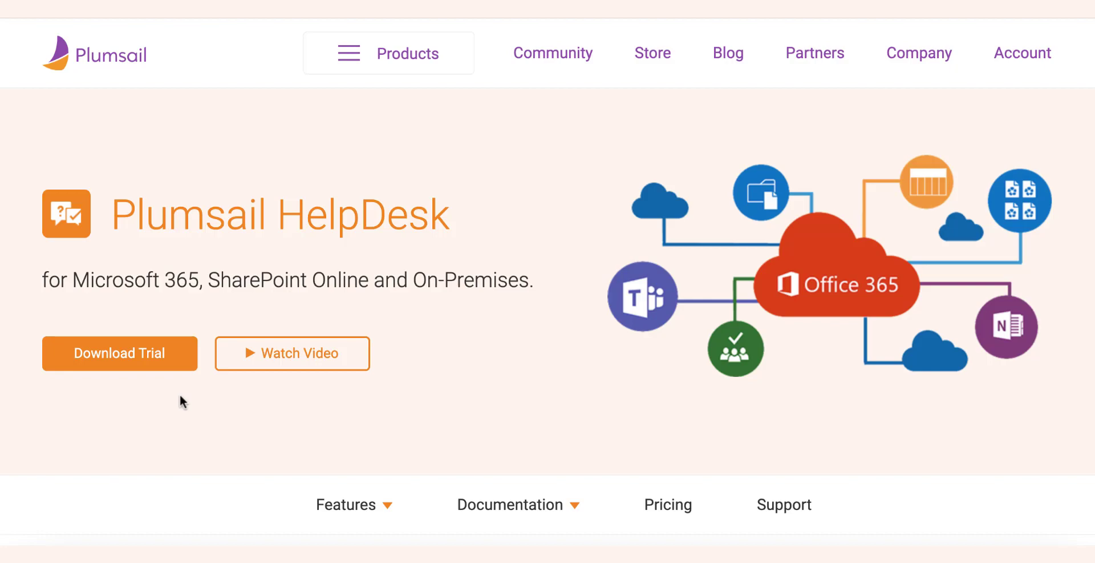
Download the HelpDesk for Office 365 trial installer from the Plumsail website
left_click(142, 350)
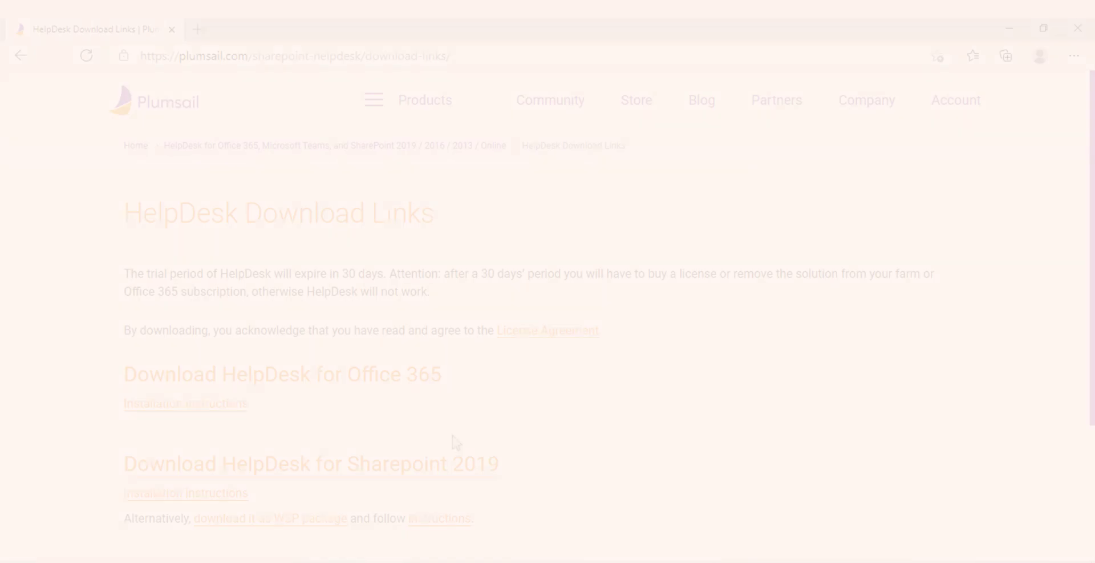
left_click(374, 378)
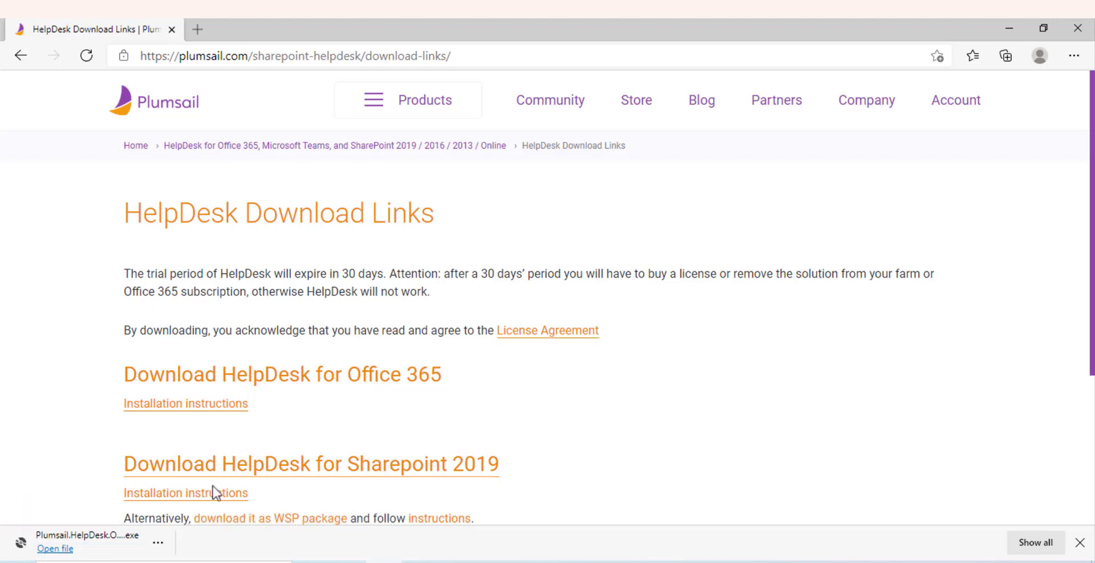
Launch the installer, connect to plumsail.sharepoint.com and sign in with the Microsoft work account
left_click(71, 549)
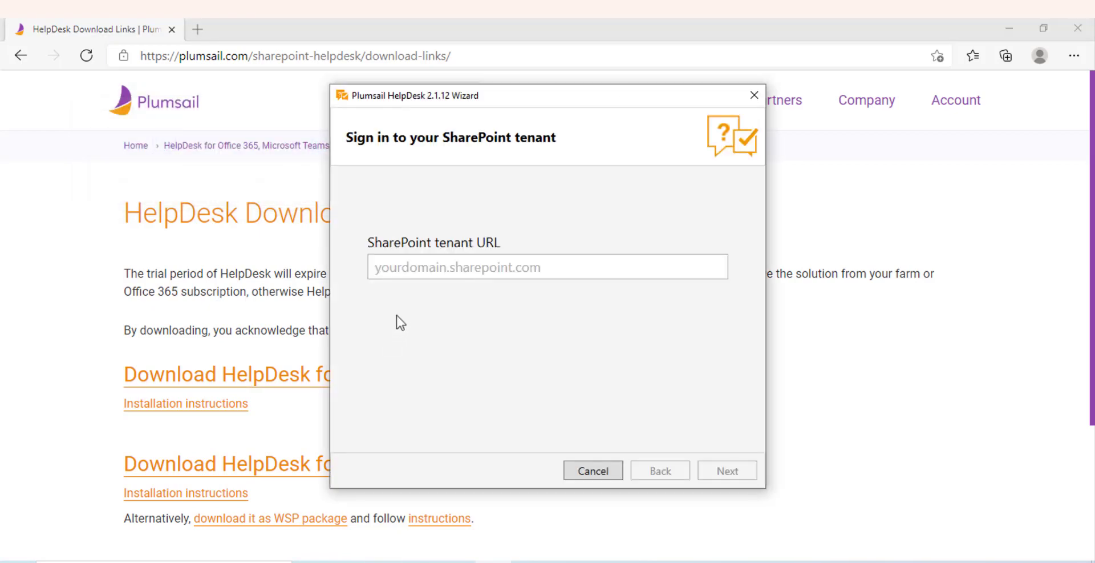
left_click(446, 264)
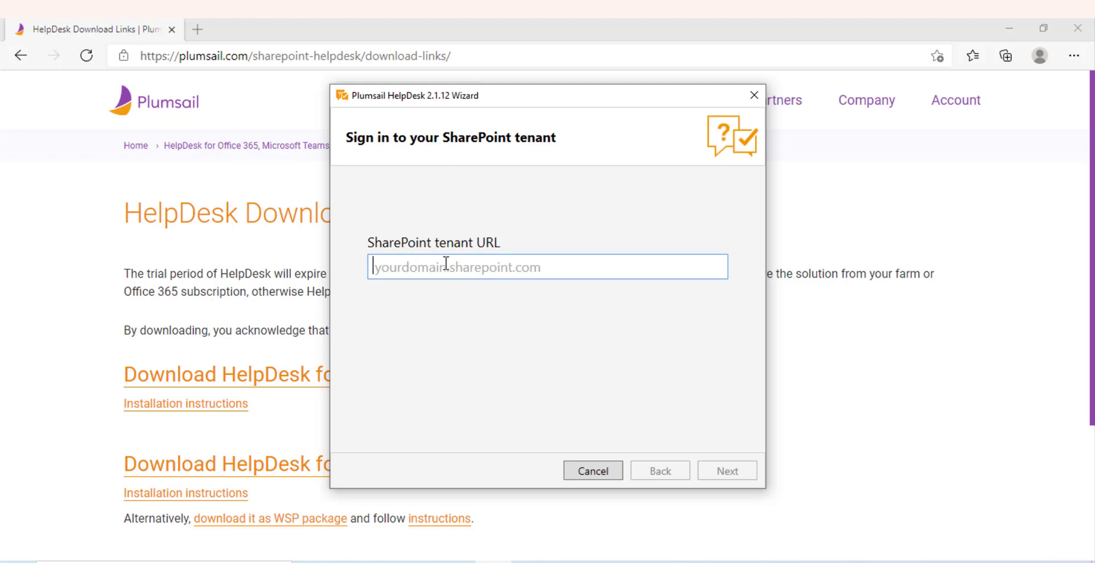
type("plumsail.sh")
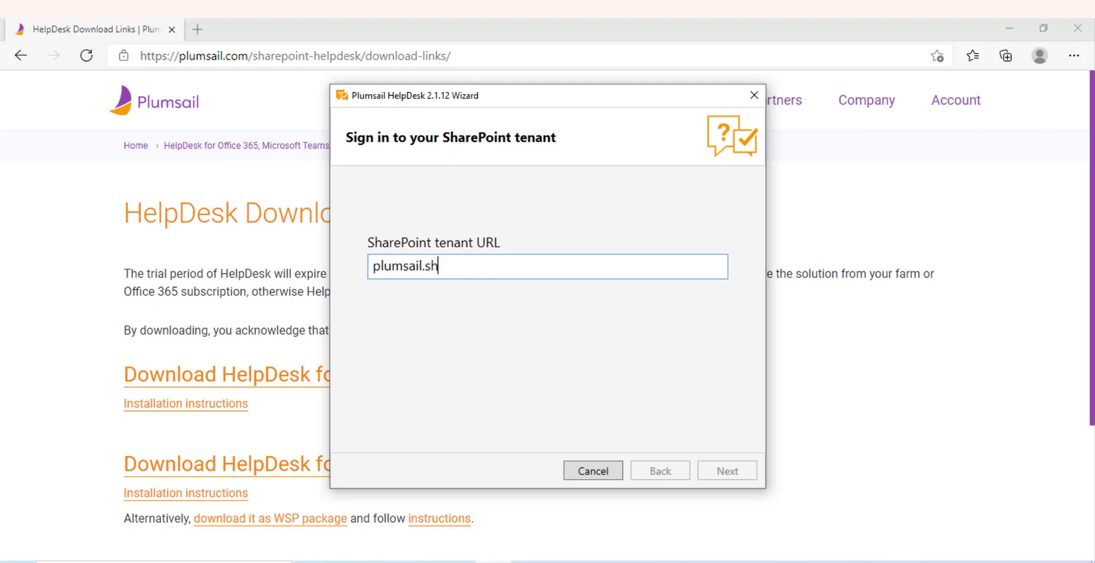
type("arepoint.co")
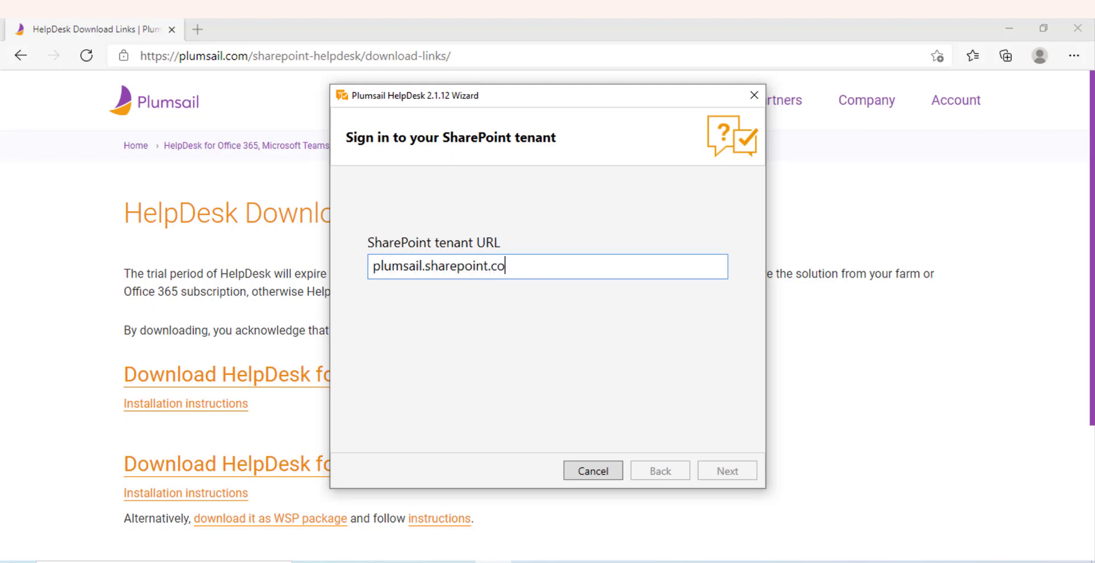
type("m")
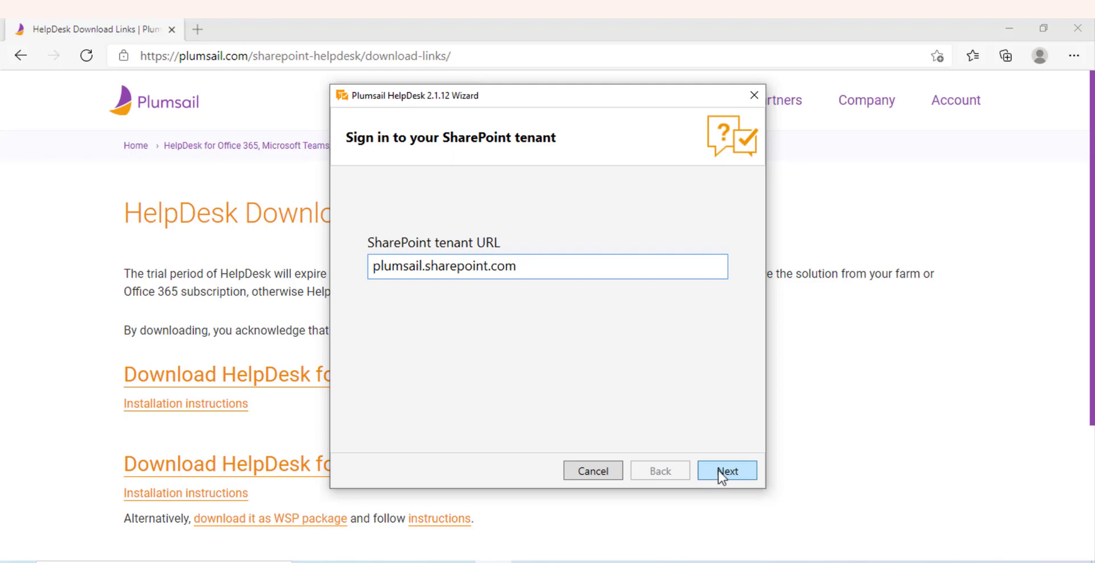
left_click(722, 472)
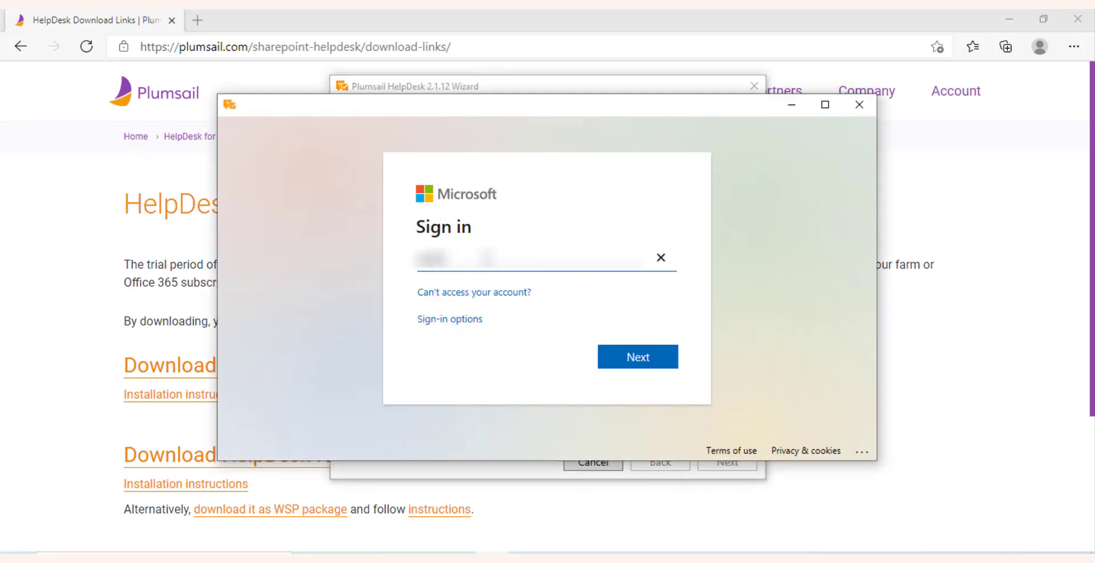
type("@plumsail.onmicrosoft.com")
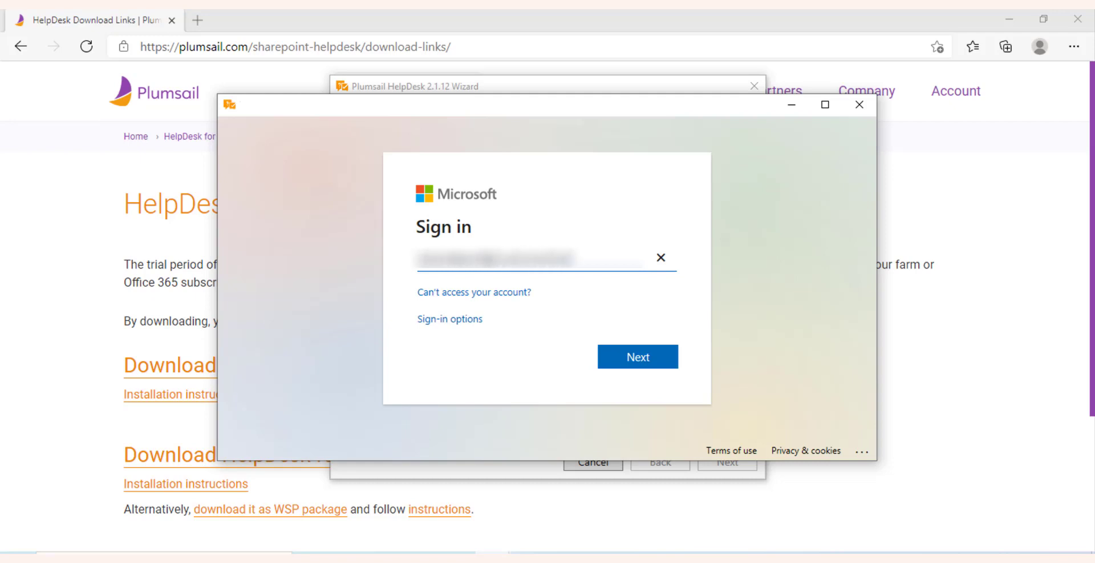
left_click(649, 370)
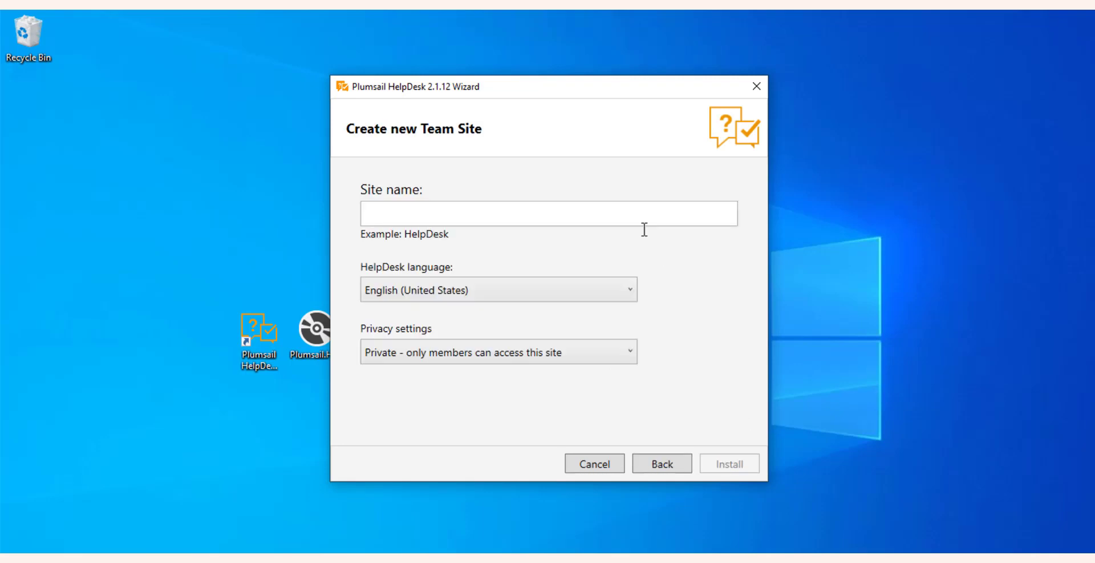
Name the site Service Desk, keep English (United States) and Private, and install HelpDesk
left_click(617, 211)
type("Service Desk")
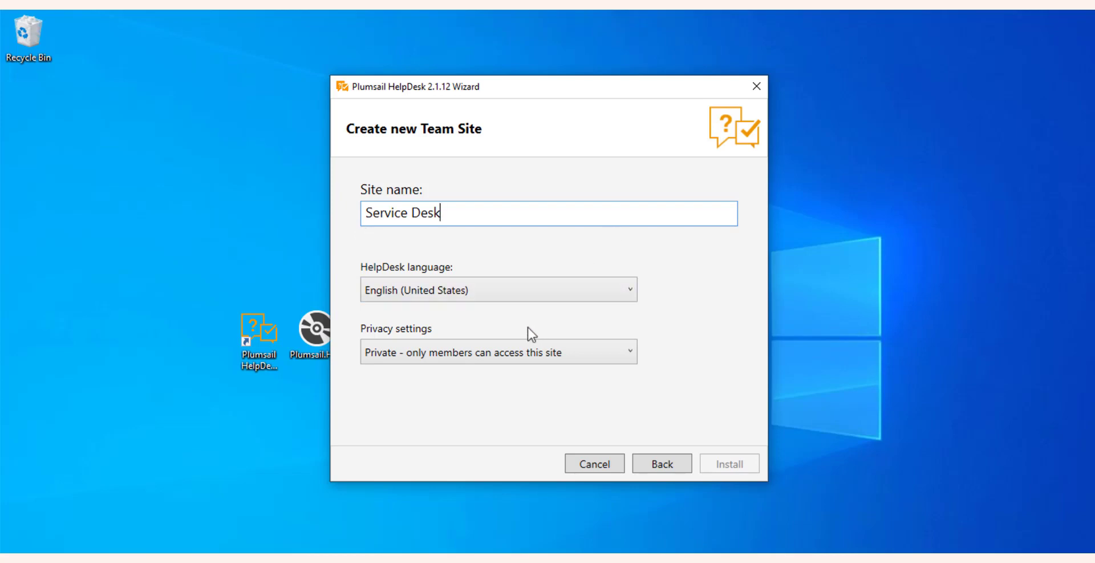
left_click(539, 290)
left_click(536, 294)
left_click(538, 358)
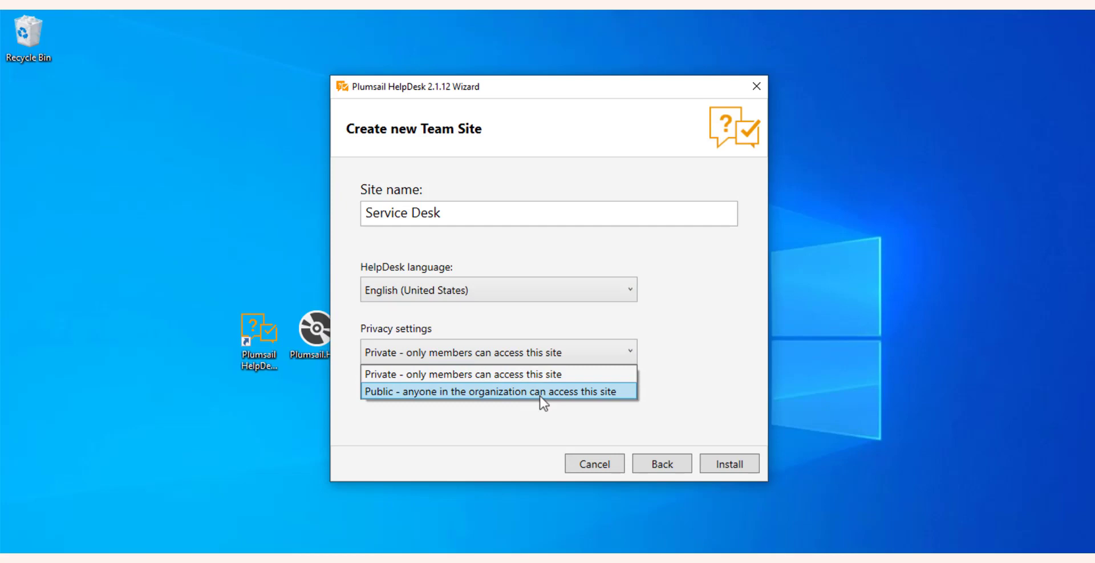
left_click(543, 374)
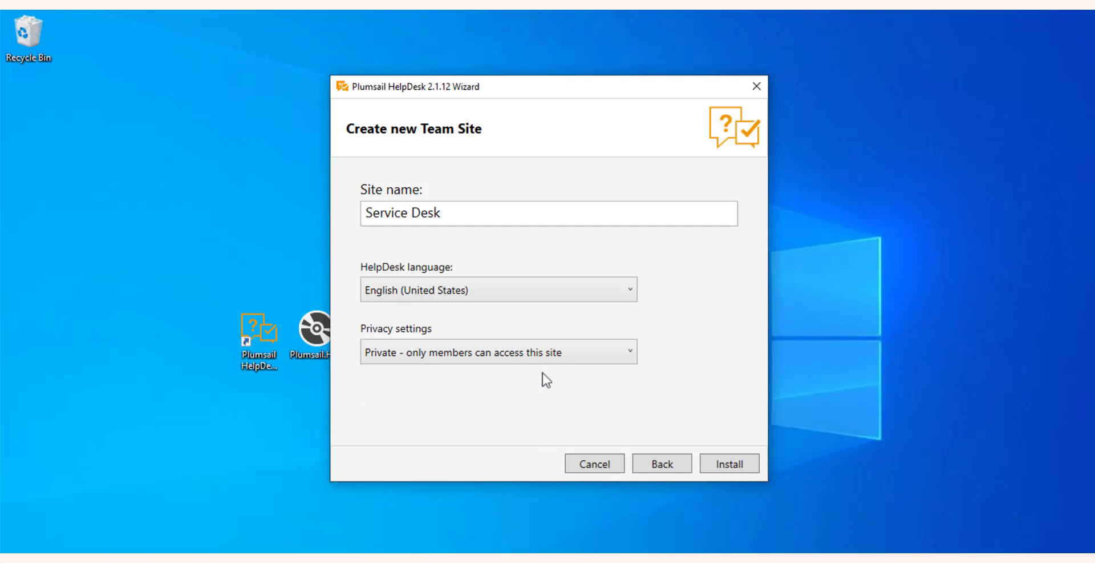
left_click(744, 467)
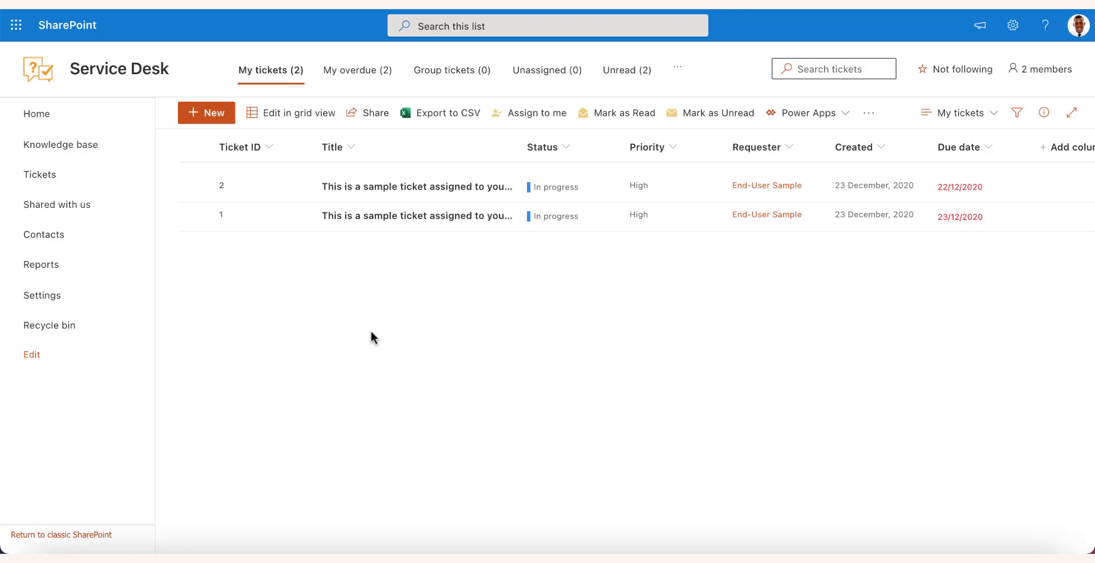
Go to the Email integration page in the Service Desk site's HelpDesk settings
left_click(43, 298)
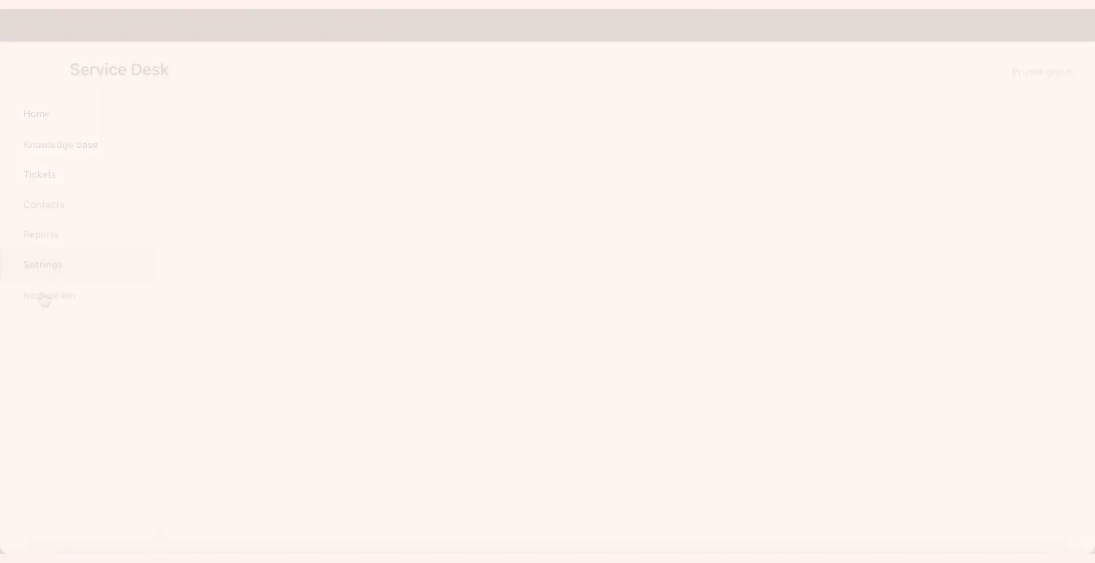
left_click(238, 347)
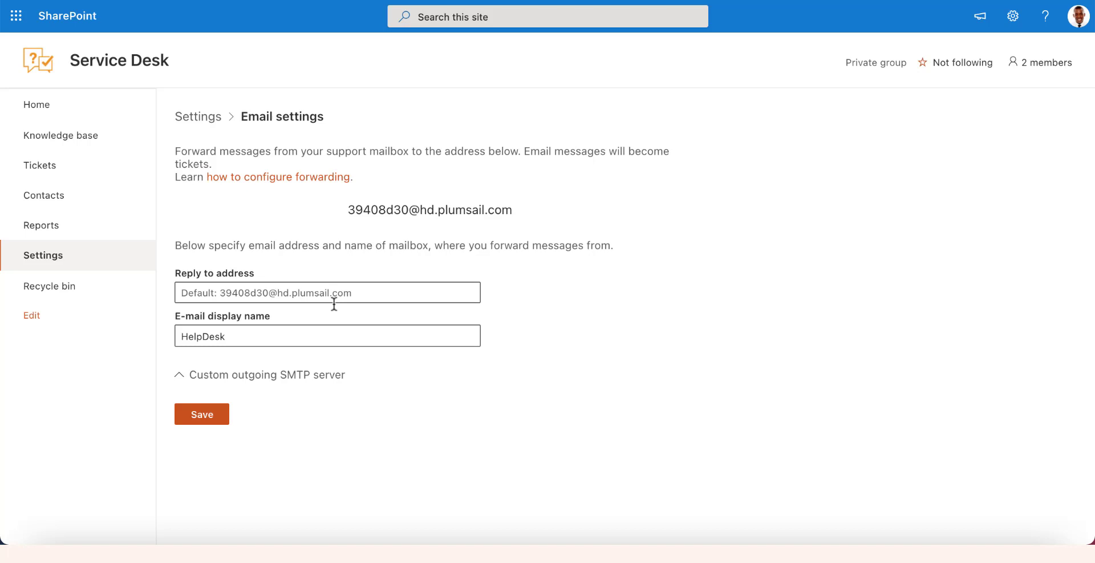
Copy the forwarding address, set the support mailbox as reply-to and display name 'Plumsail Service Desk', then save
left_click_drag(524, 219, 343, 207)
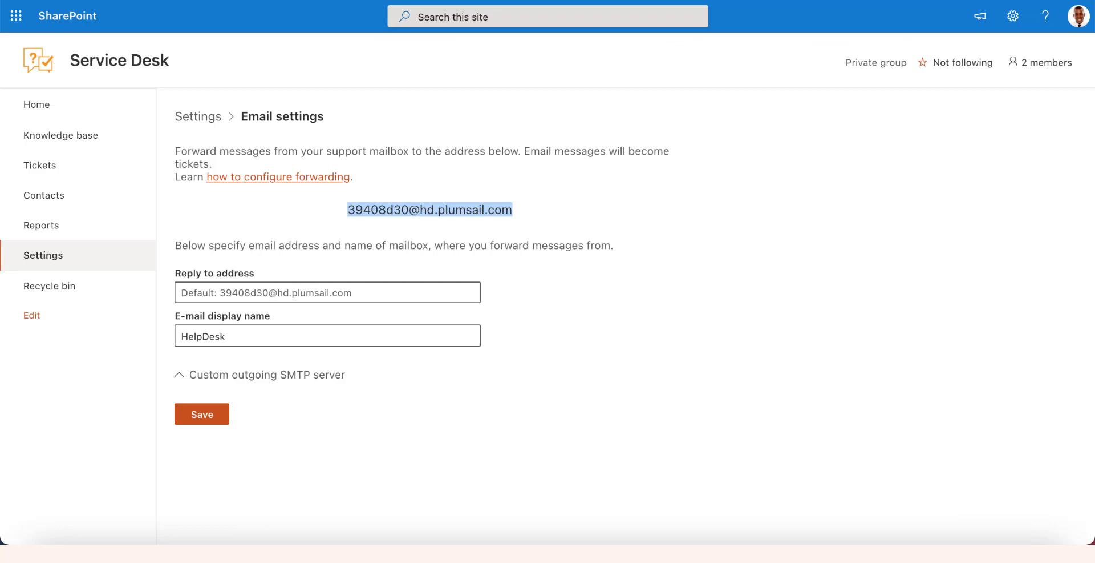
left_click(192, 301)
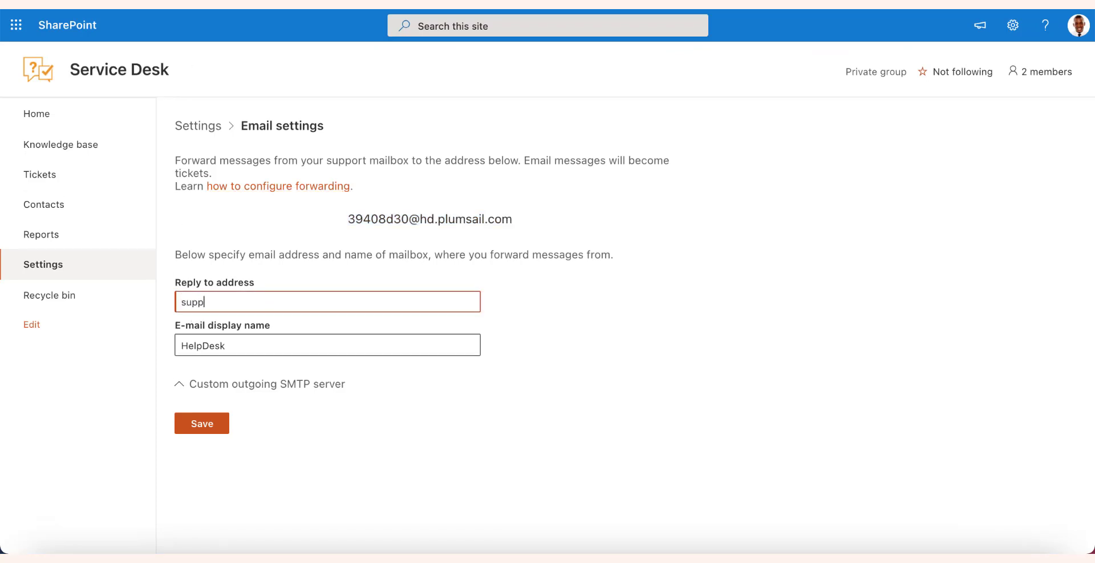
left_click(226, 345)
key("BackSpace")
key("BackSpace")
key("BackSpace")
key("BackSpace")
key("BackSpace")
key("BackSpace")
key("BackSpace")
key("BackSpace")
type("Plumsa")
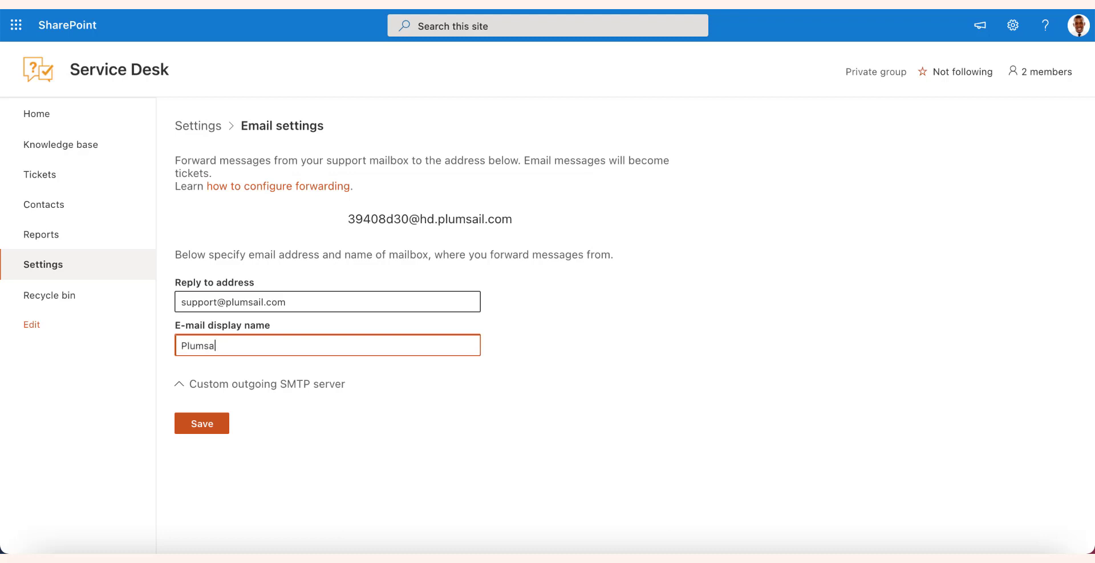
type("il Service Desk")
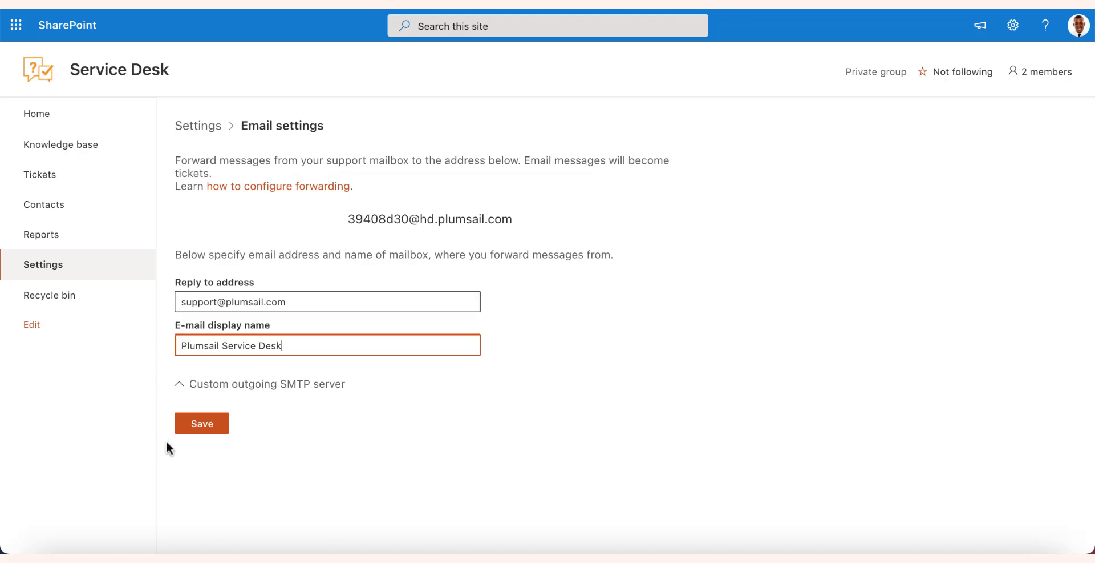
left_click(201, 424)
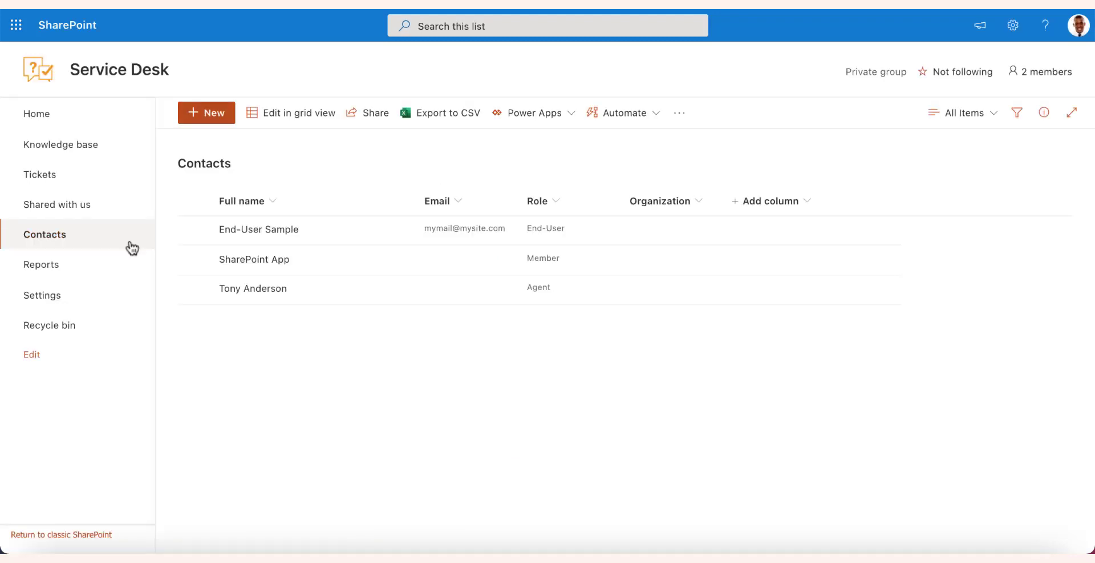
Start a new contact and set its role to Agent
left_click(220, 117)
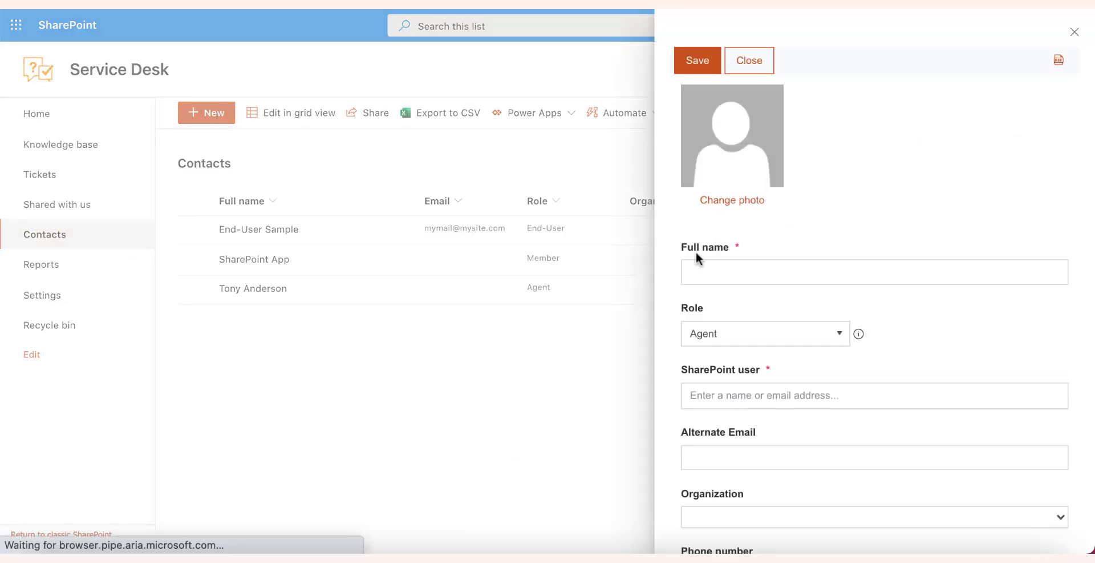
left_click(819, 338)
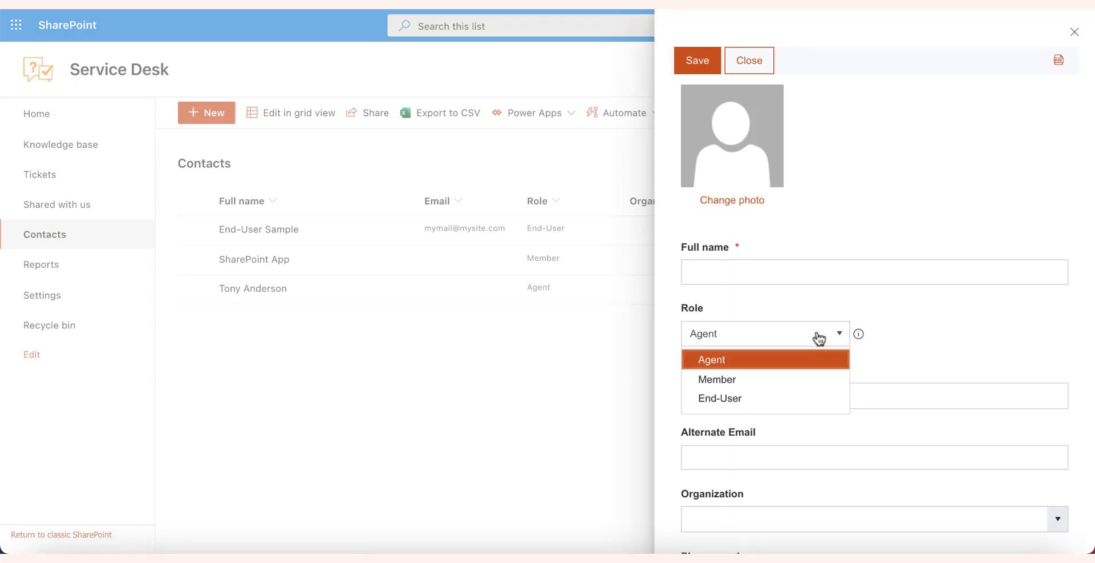
left_click(785, 403)
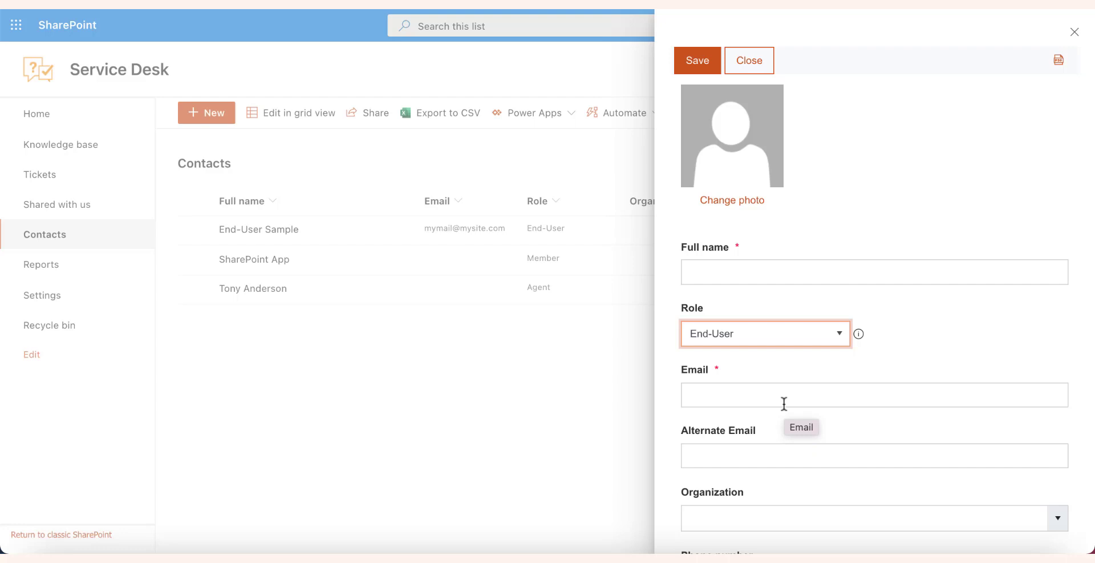
left_click(834, 337)
left_click(820, 380)
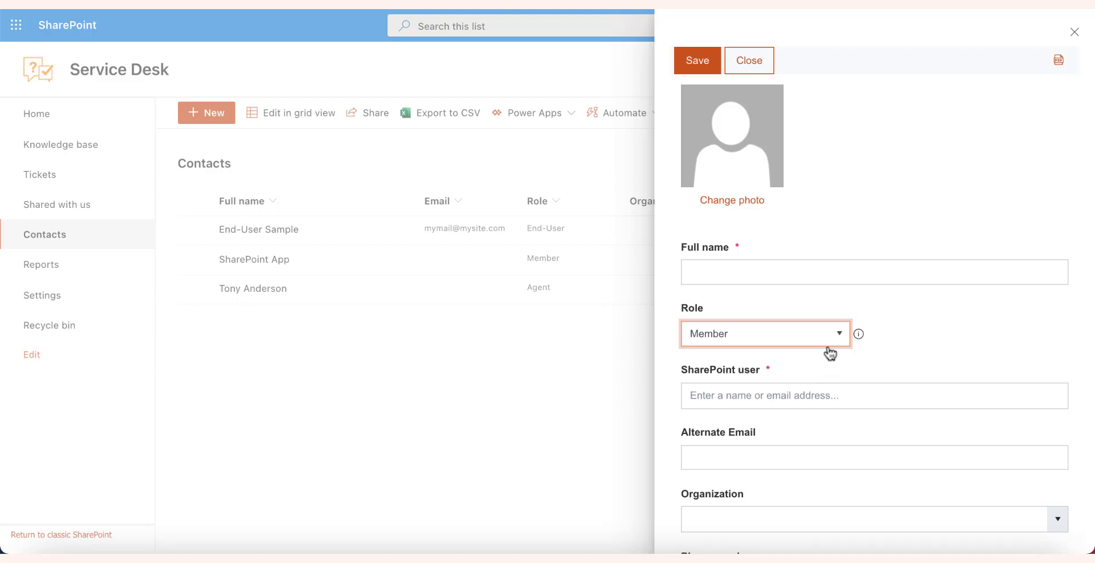
left_click(836, 337)
left_click(825, 361)
Enter the contact's full name and link the matching SharePoint user
left_click(780, 274)
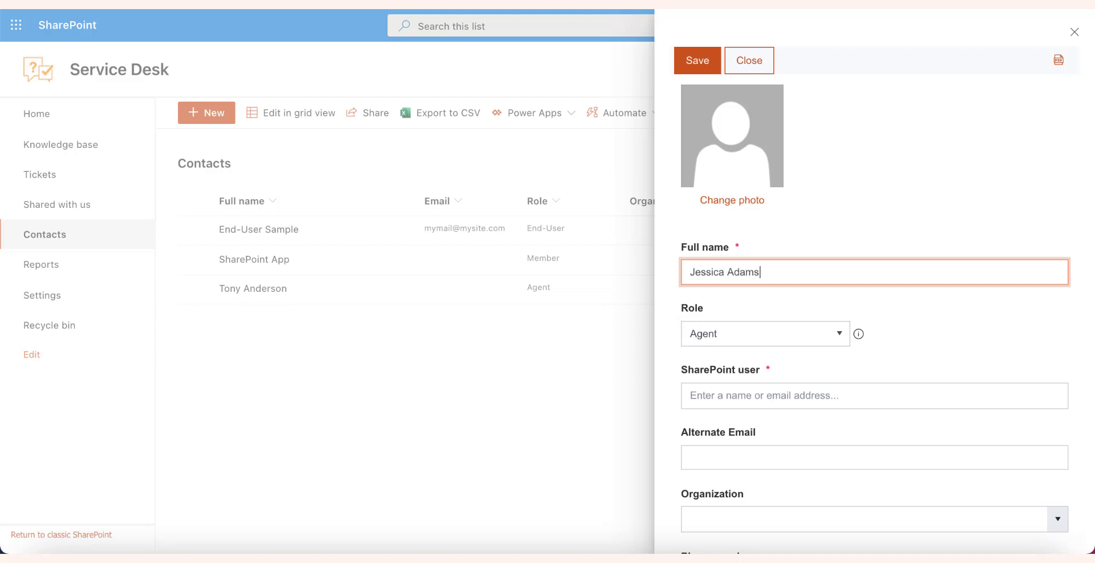
key("Tab")
key("Tab")
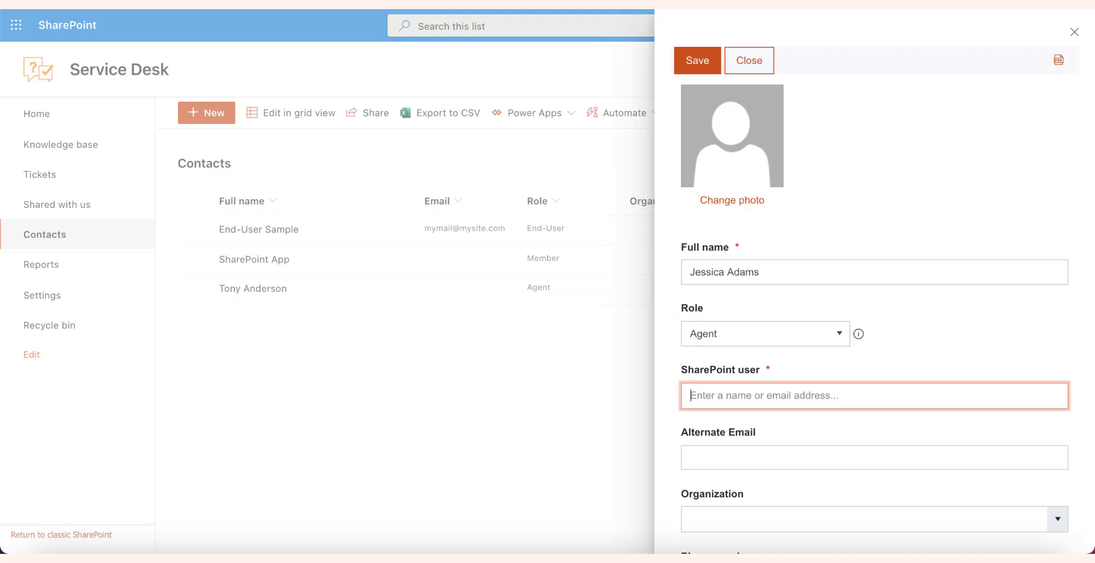
type("jes")
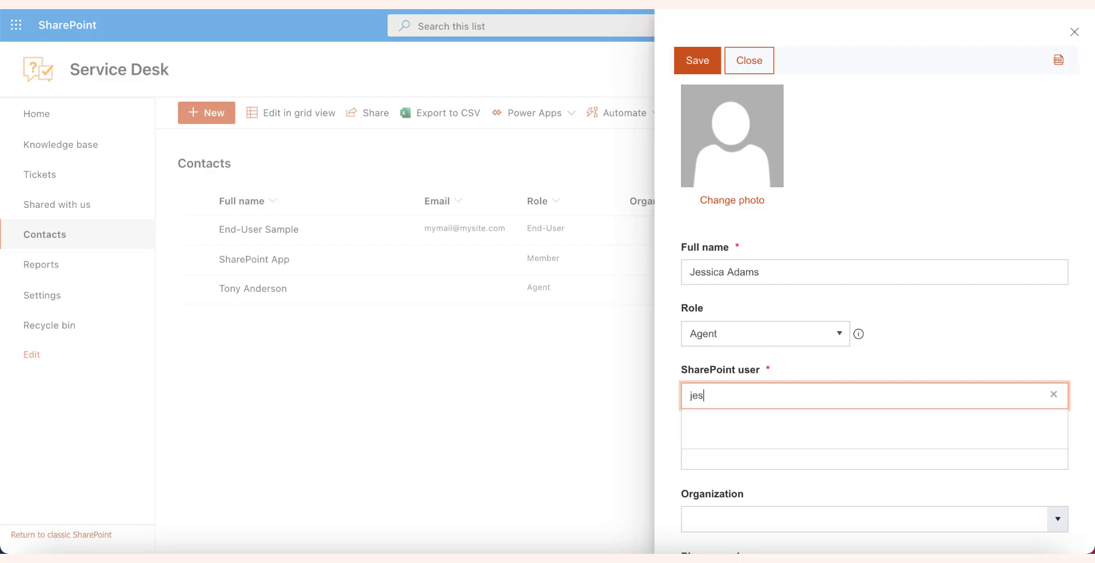
key("Down")
key("Return")
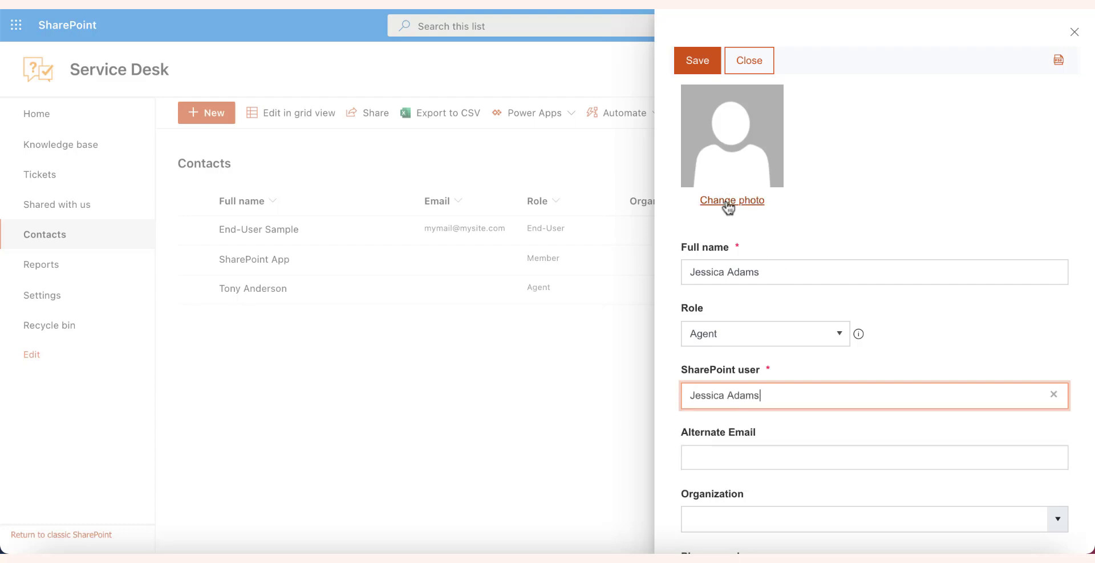
Set the contact's profile photo from a pasted URL and save the contact
left_click(726, 200)
left_click(724, 207)
key("ctrl+v")
left_click(706, 231)
left_click(697, 61)
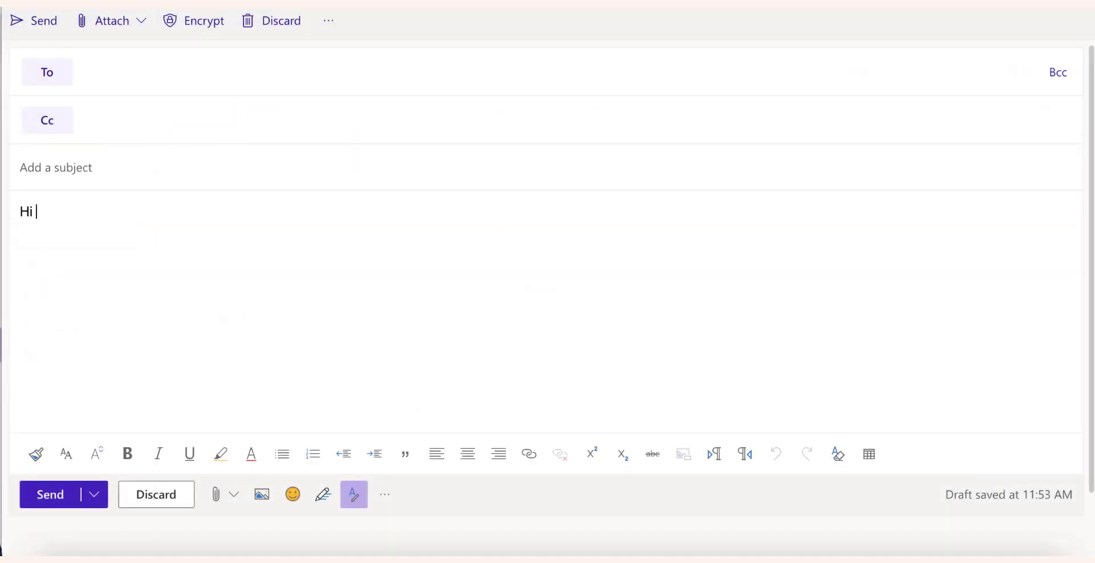
Write an email asking how to create a new ticket, subject 'How to create a ticket', to the support mailbox
type("guys! I'm a bit lost. Can you, pleas")
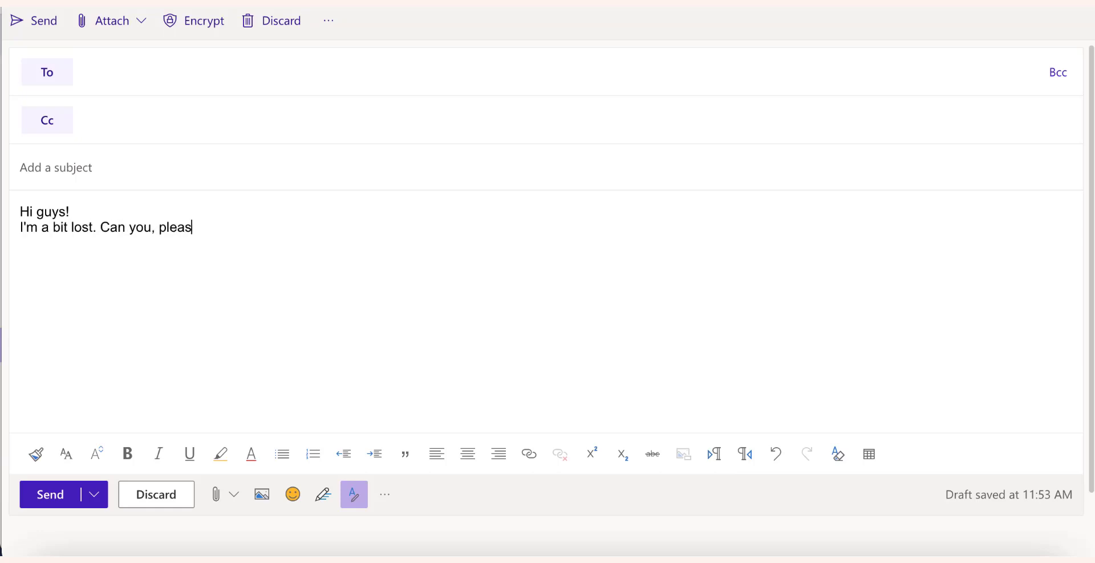
type("e explain how to create a new tick")
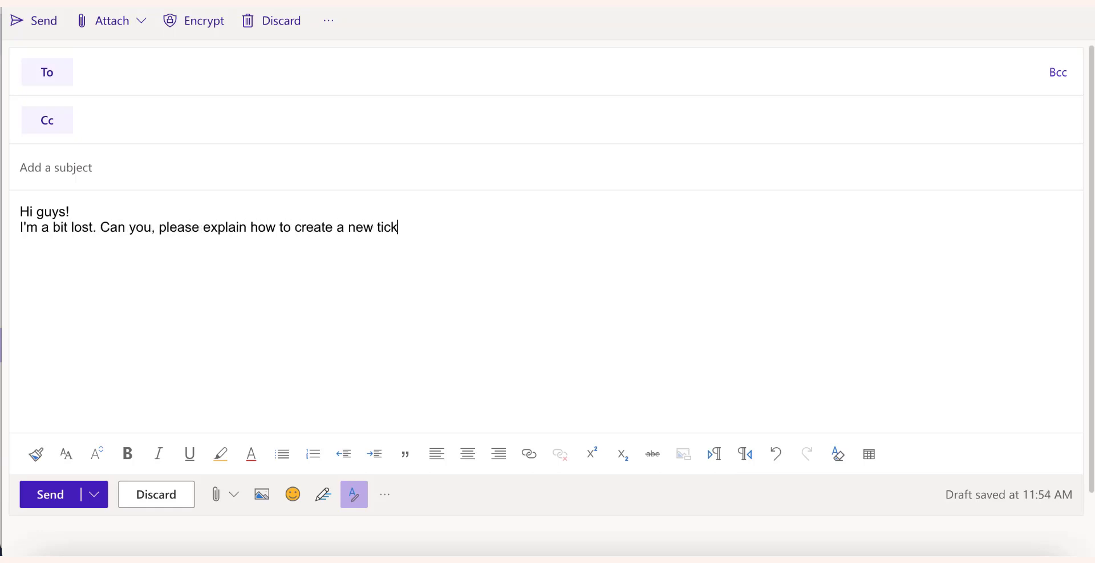
type("et in Plumsail HelpDe")
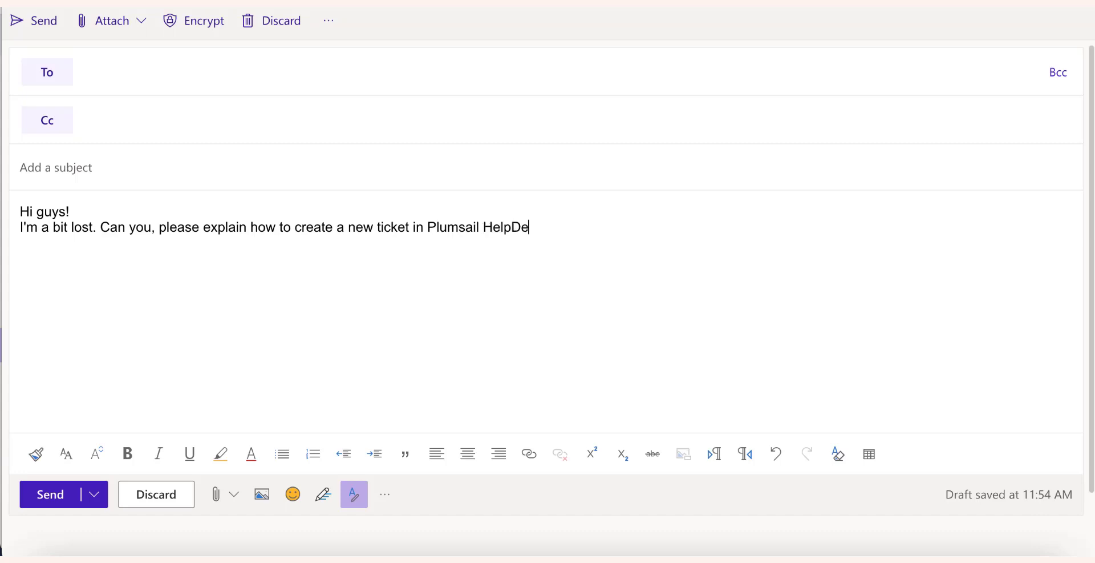
type("sk?")
left_click(395, 174)
type("How to create a ticket?")
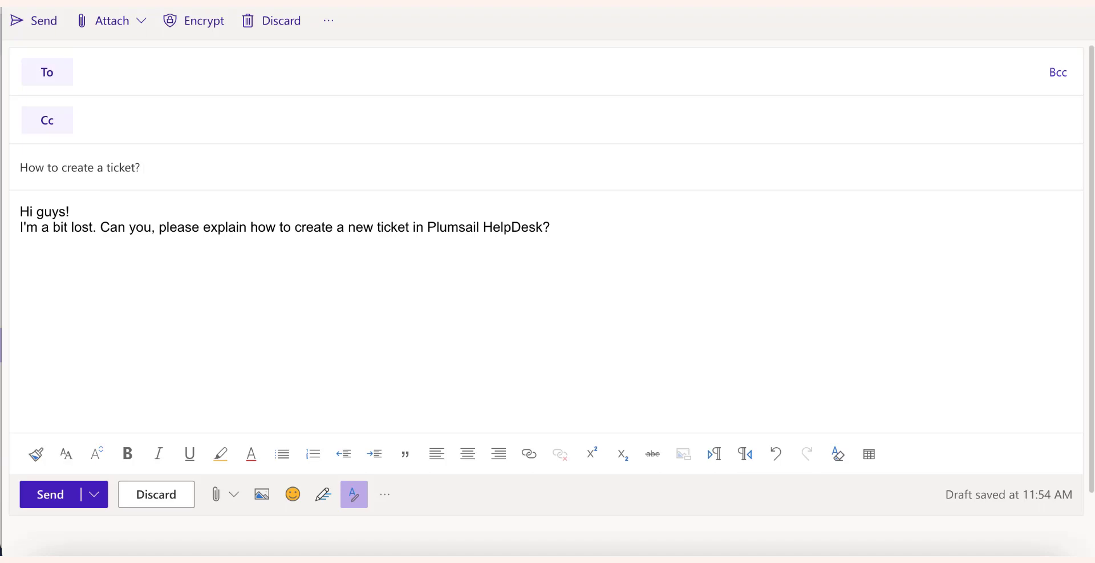
left_click(370, 73)
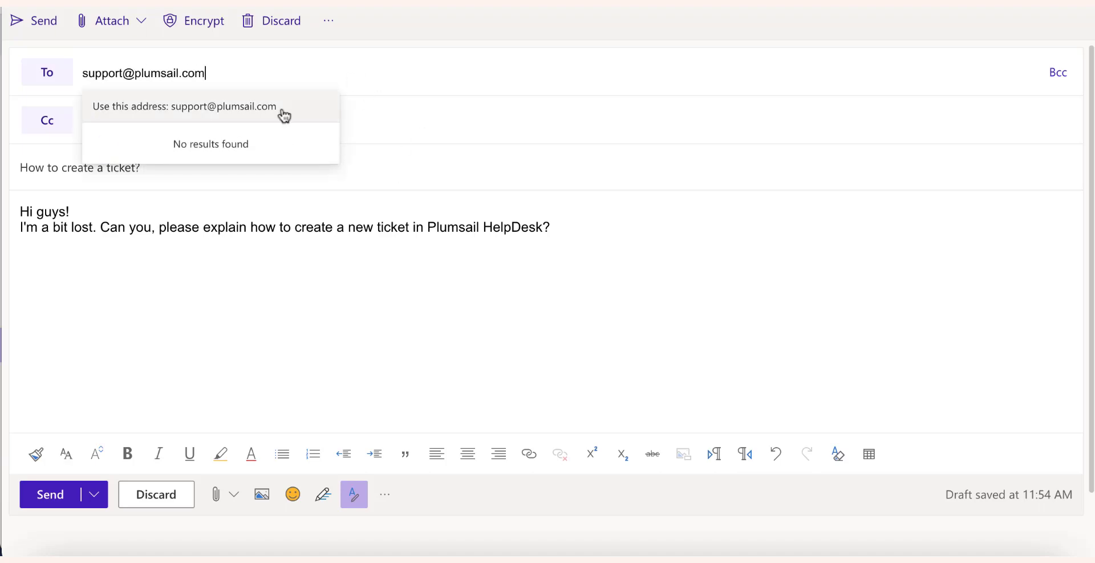
left_click(284, 116)
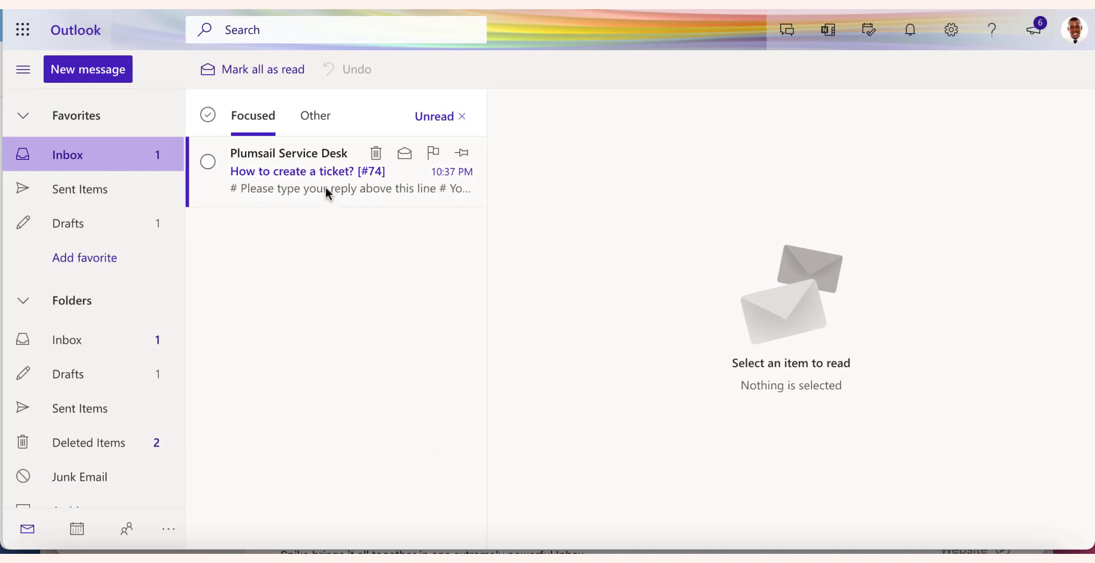
Open the Plumsail Service Desk reply confirming request #74 was received
left_click(328, 192)
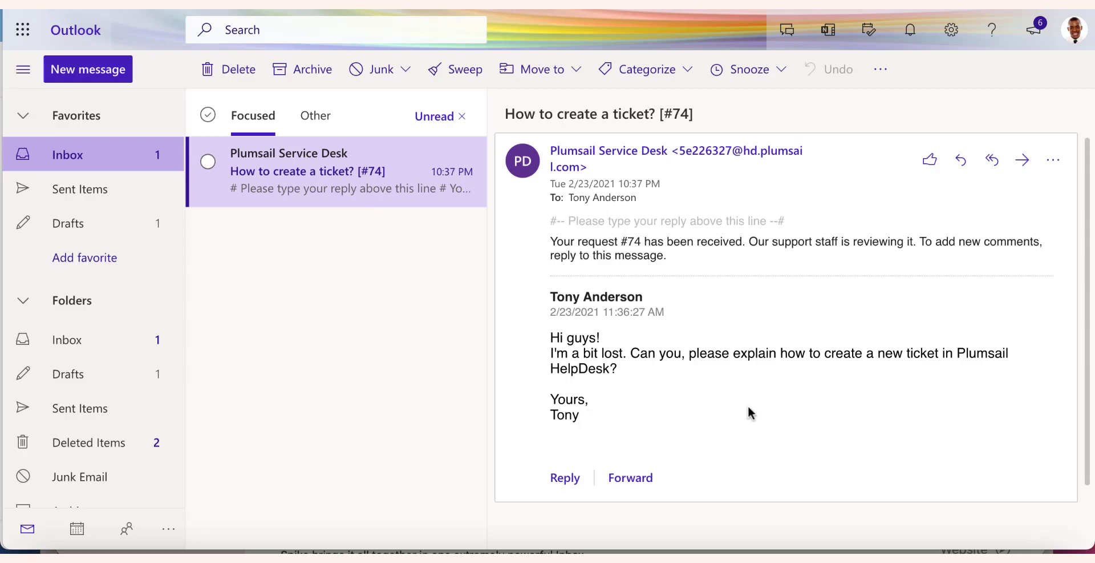
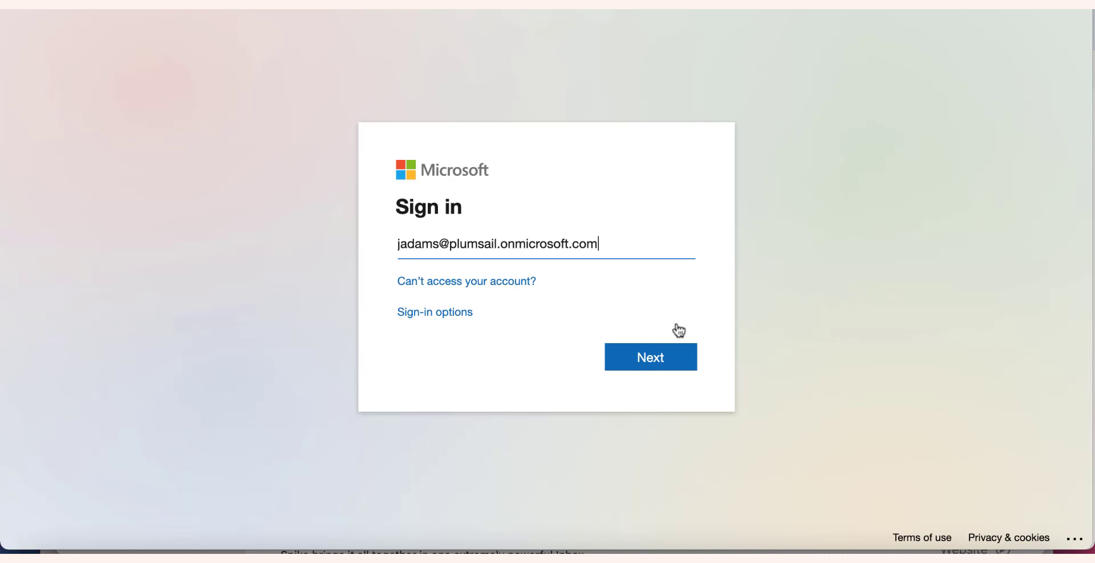
Sign in to Microsoft with the agent's work account e-mail
left_click(662, 359)
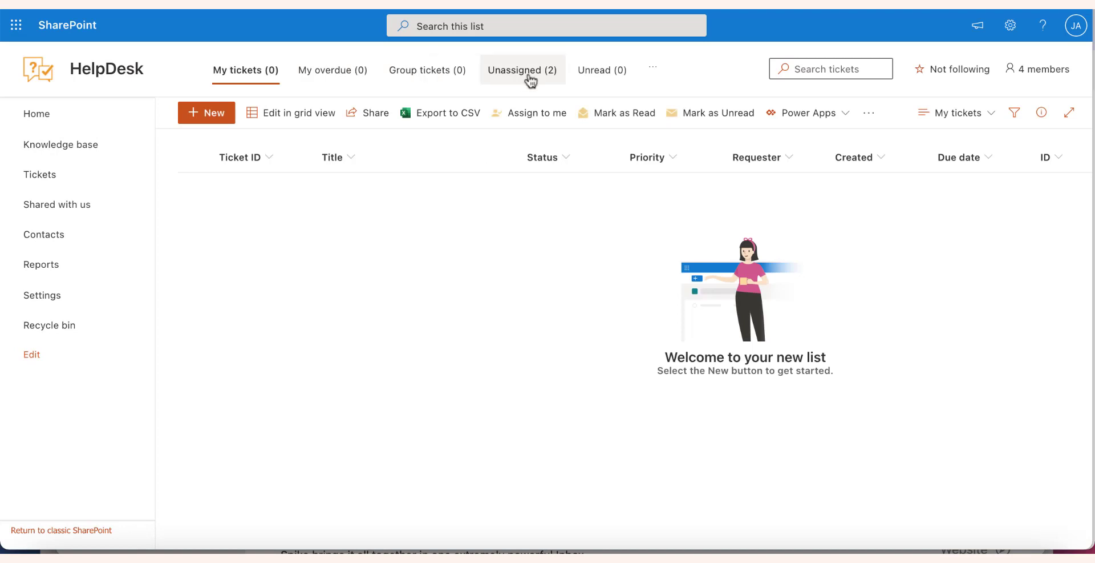
Assign unassigned ticket #73 to yourself, then open 'How to create a ticket?' from My tickets
left_click(530, 81)
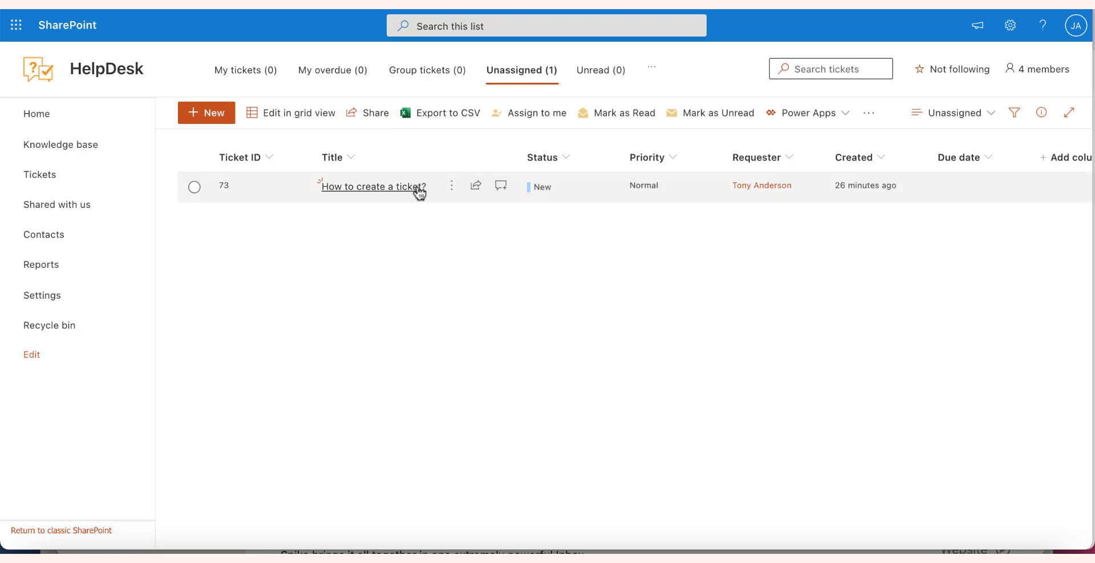
left_click(193, 186)
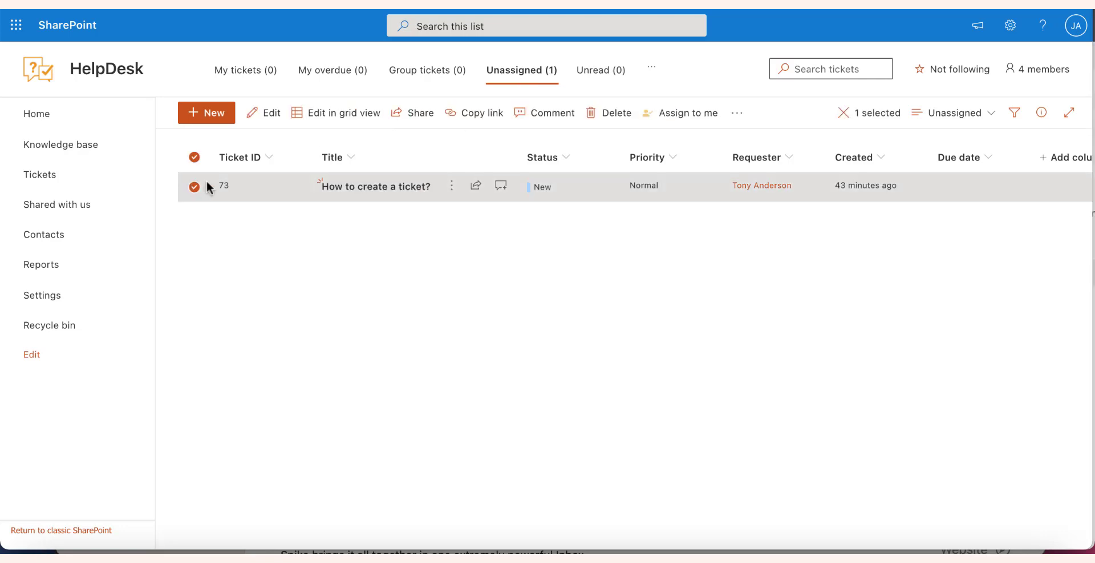
left_click(710, 115)
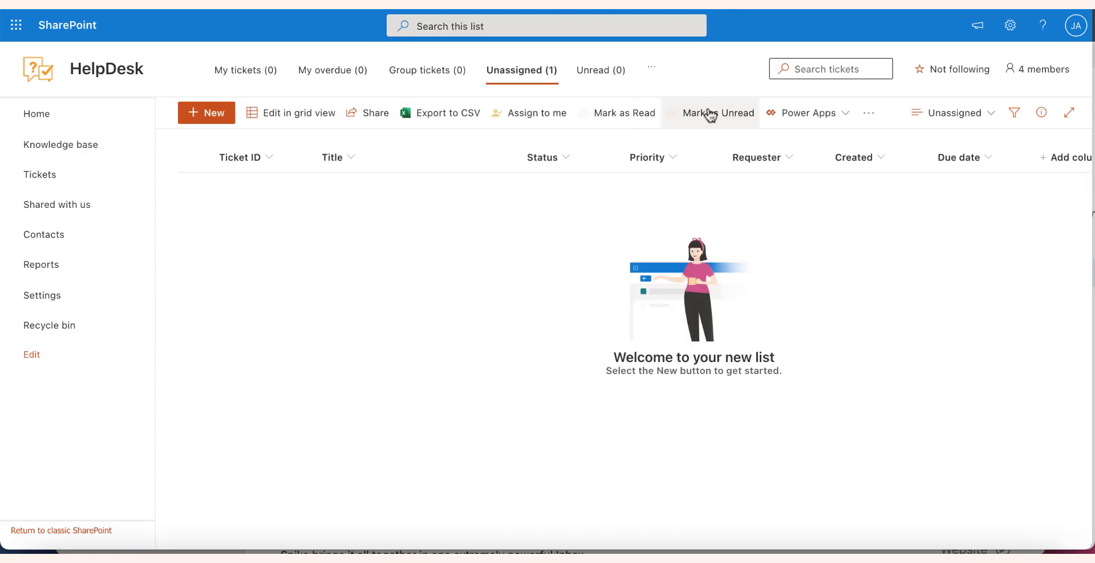
left_click(246, 74)
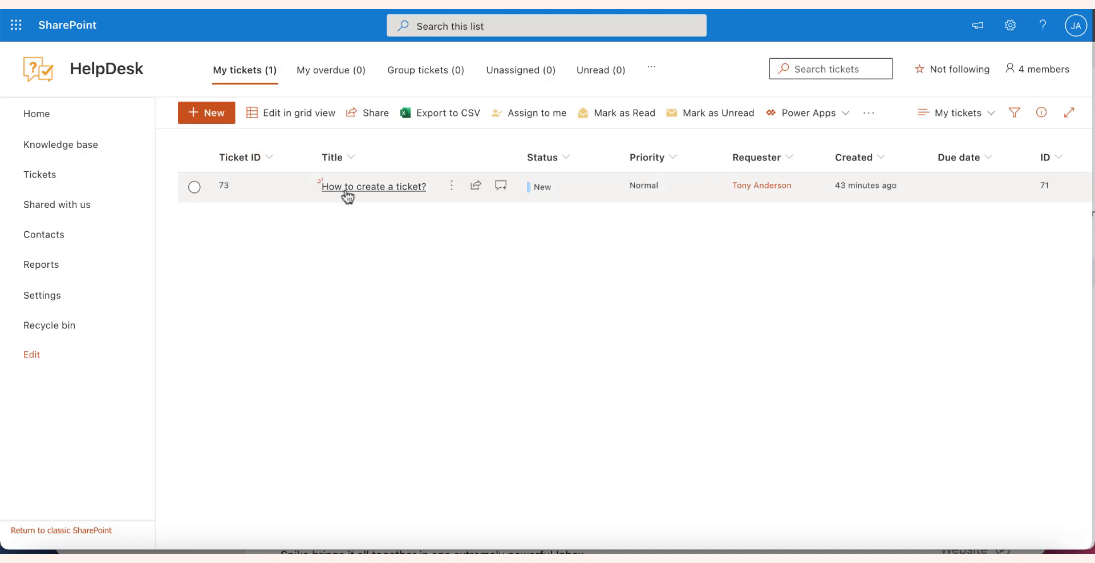
left_click(347, 188)
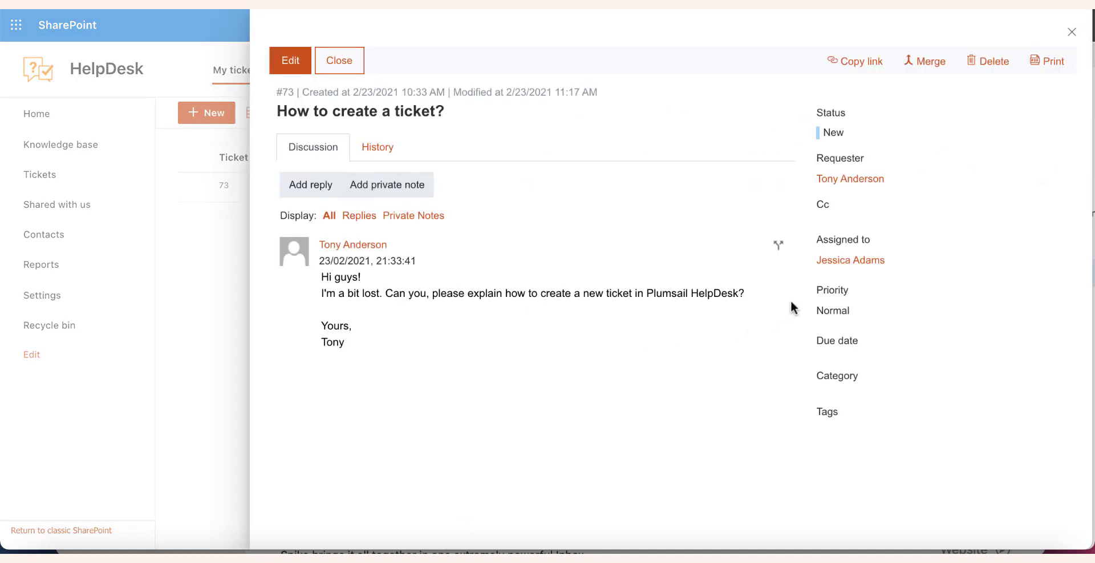
Draft a reply to the requester with a greeting, a have-a-nice-day line and the agent's sign-off
mouse_move(840, 267)
left_click(315, 186)
scroll(432, 257, "down", 1)
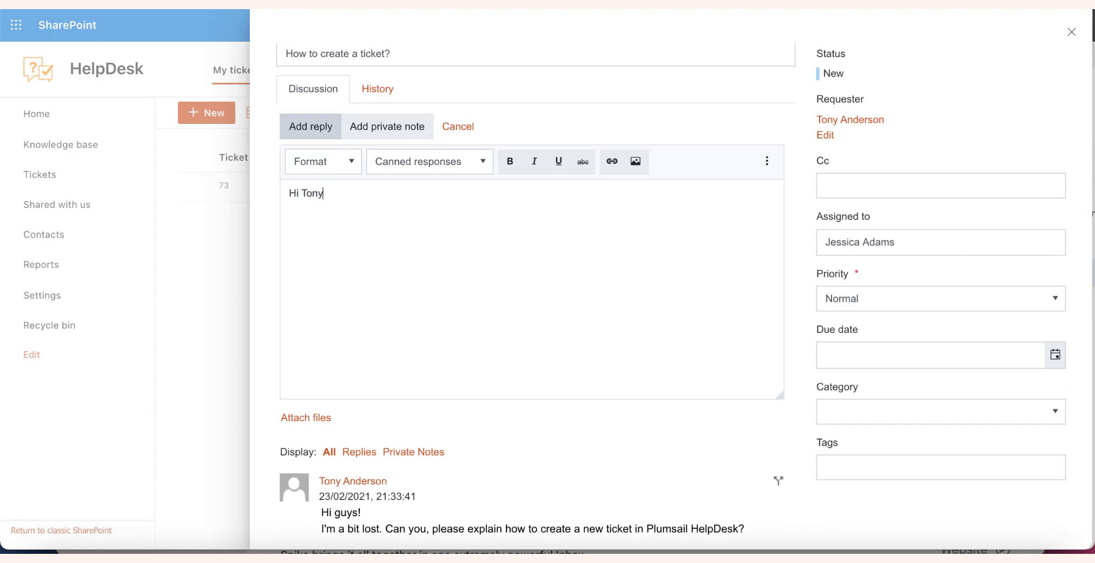
type("Hi Tony,")
key("Return")
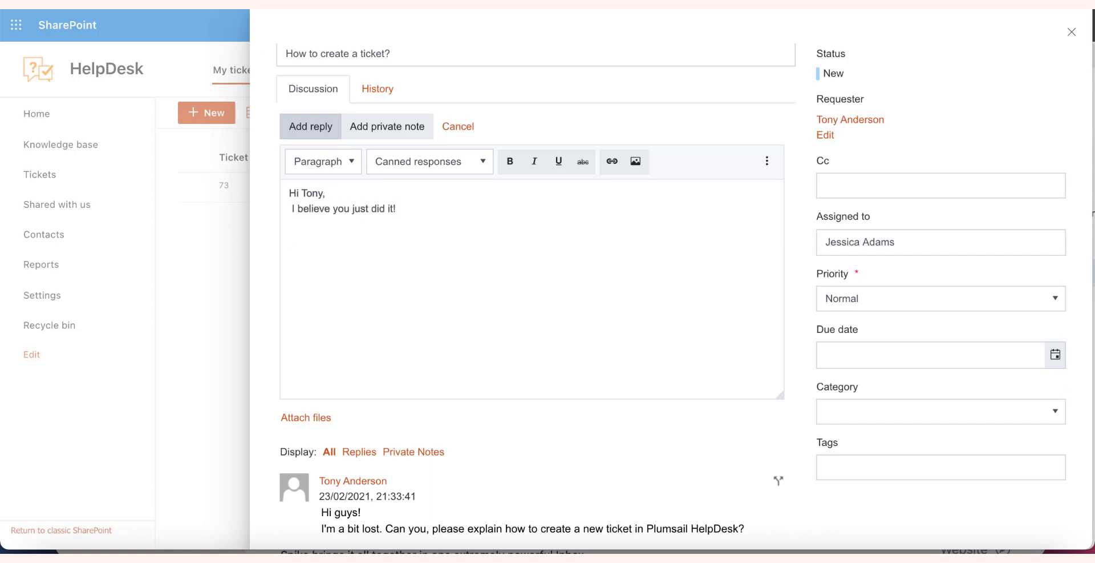
type("e a nice day!")
key("Return")
type("Jessica")
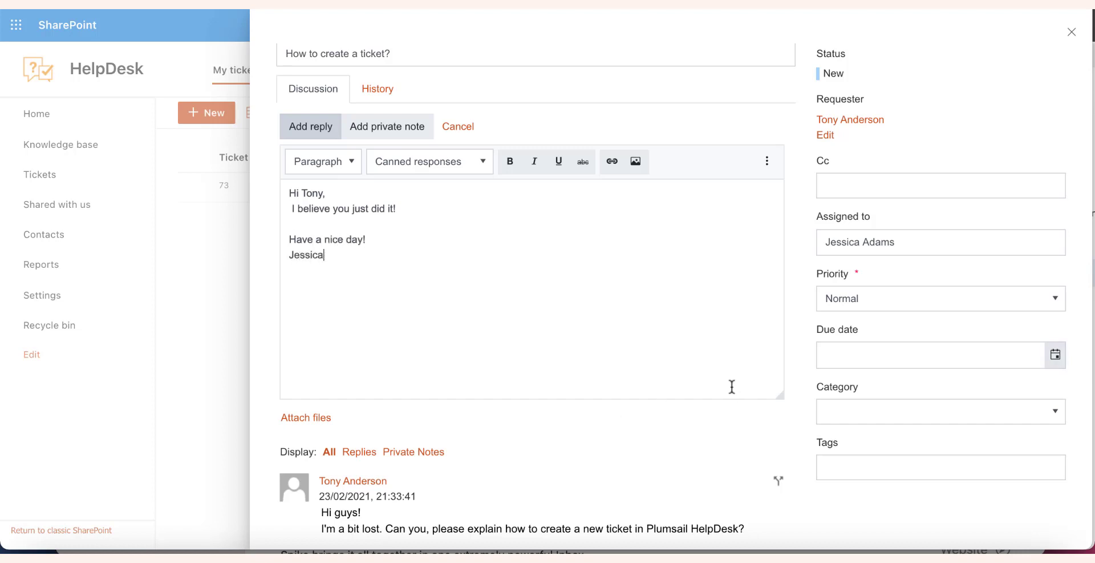
Set Due date to February 25, 2021, category Question, and add a new HelpDesk tag
left_click(1056, 358)
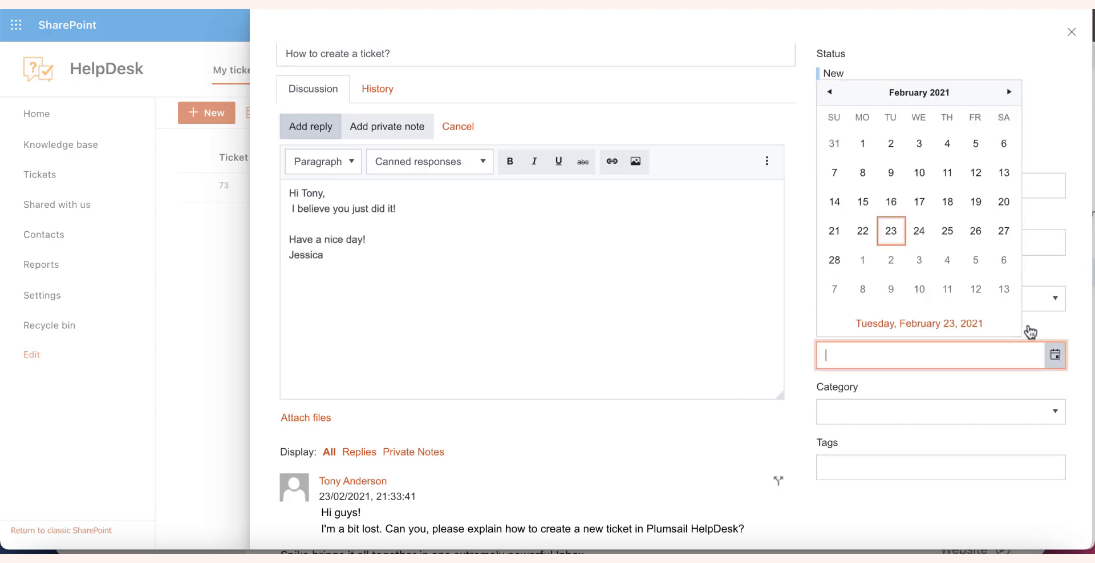
left_click(948, 231)
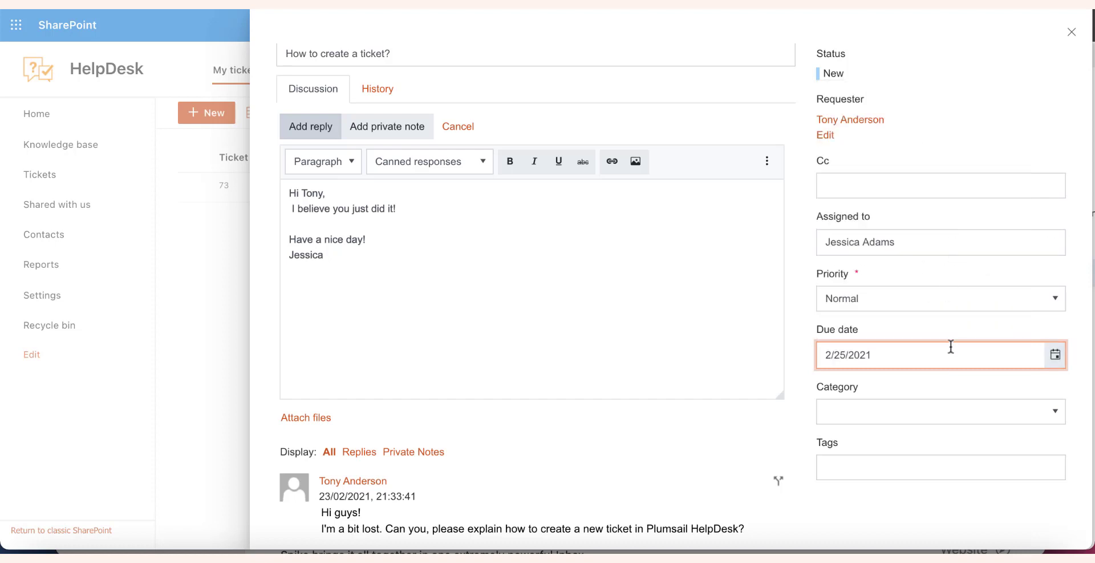
left_click(965, 420)
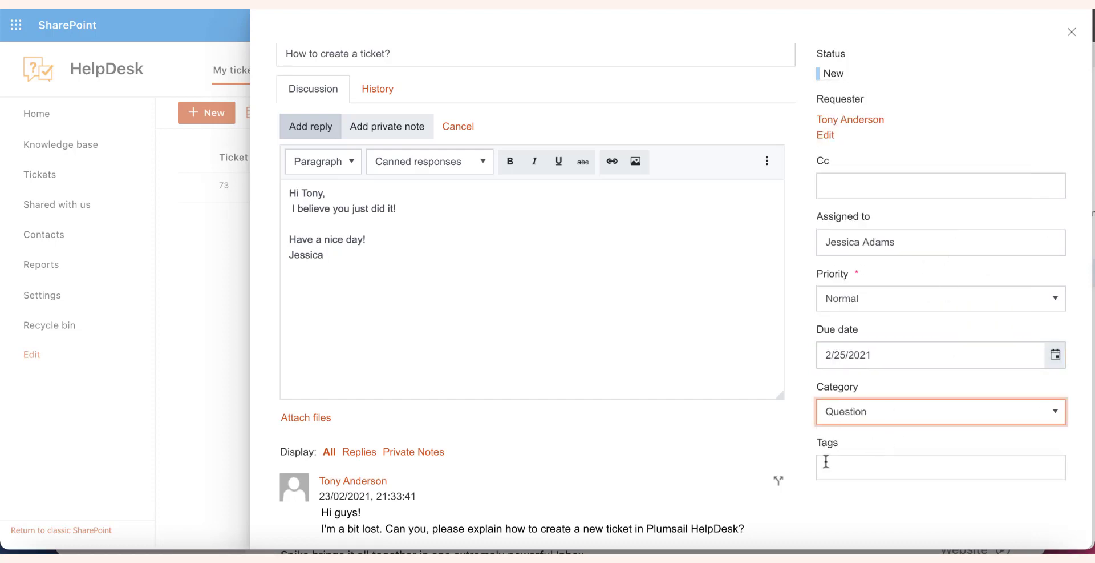
left_click(825, 460)
type("HelpDesk")
left_click(937, 522)
left_click(327, 148)
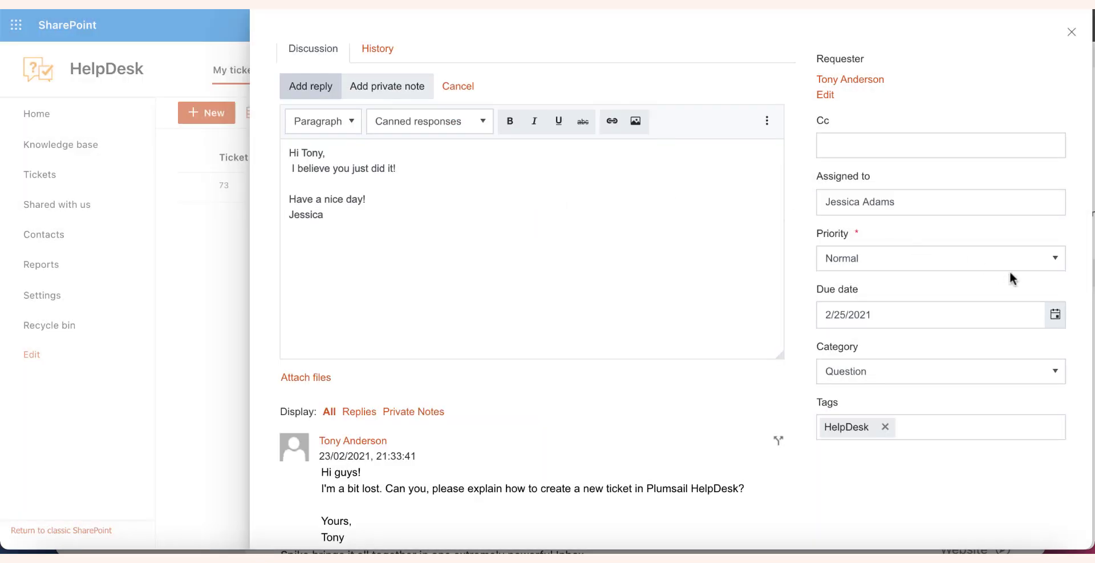
Set the ticket priority to Low and bring up the save-with-status options
left_click(1028, 268)
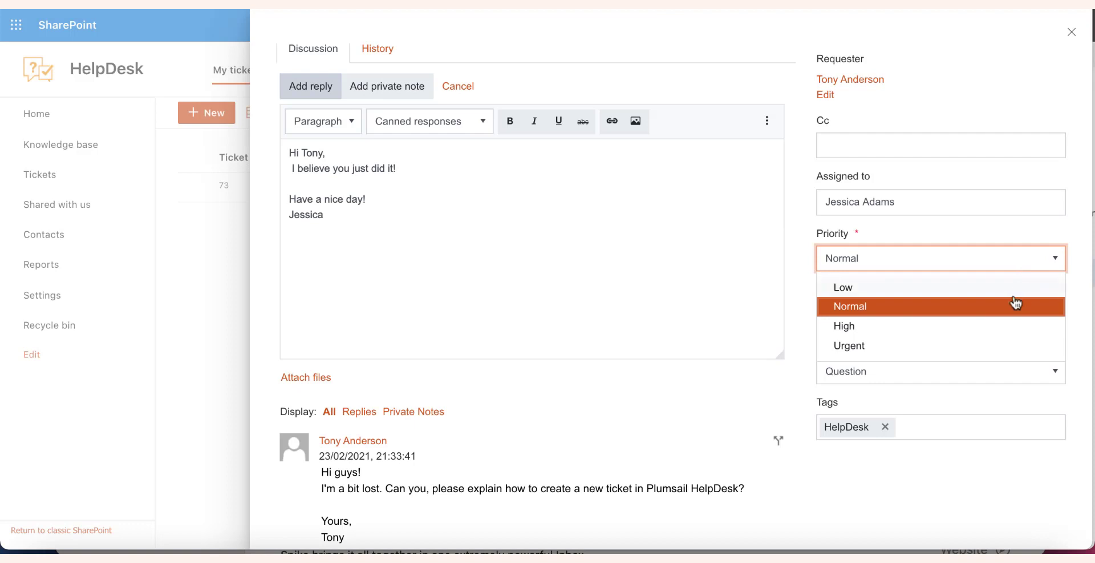
left_click(1015, 286)
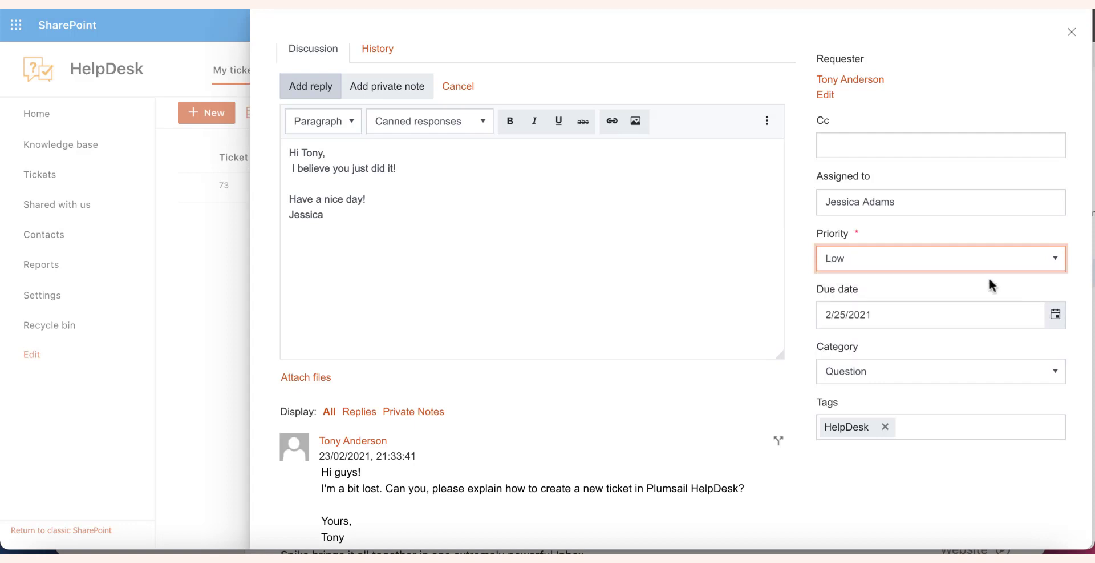
scroll(631, 360, "up", 3)
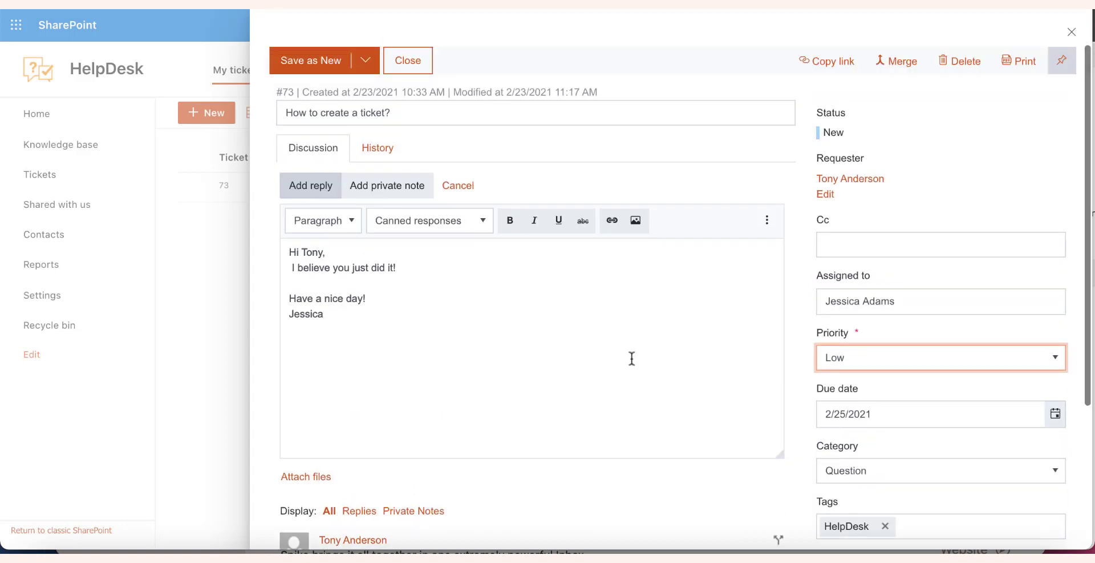
left_click(367, 65)
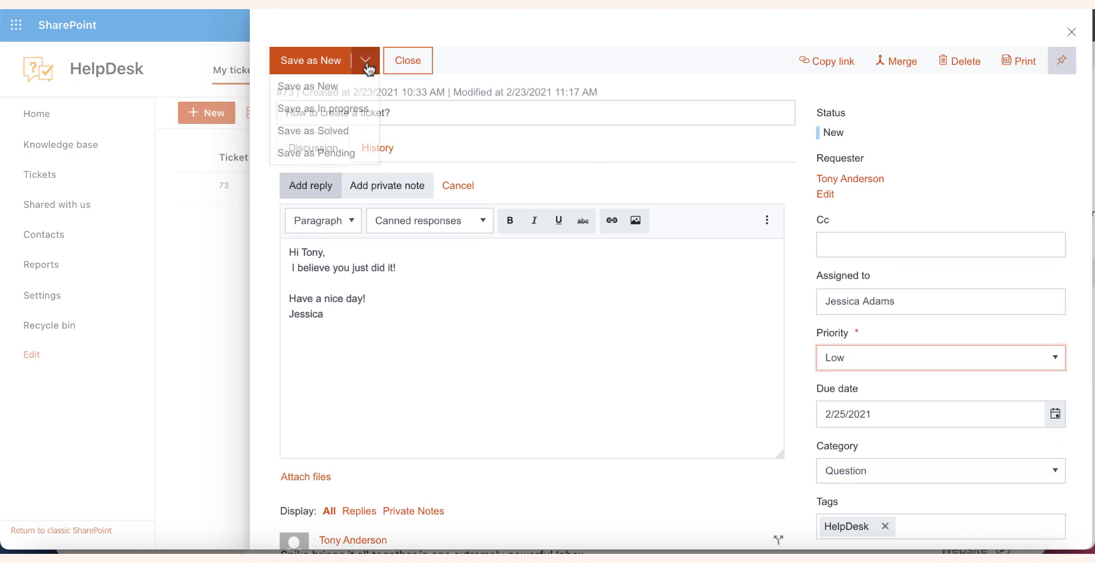
Save the ticket as Pending, then open the new ticket #74 message in Outlook
left_click(347, 153)
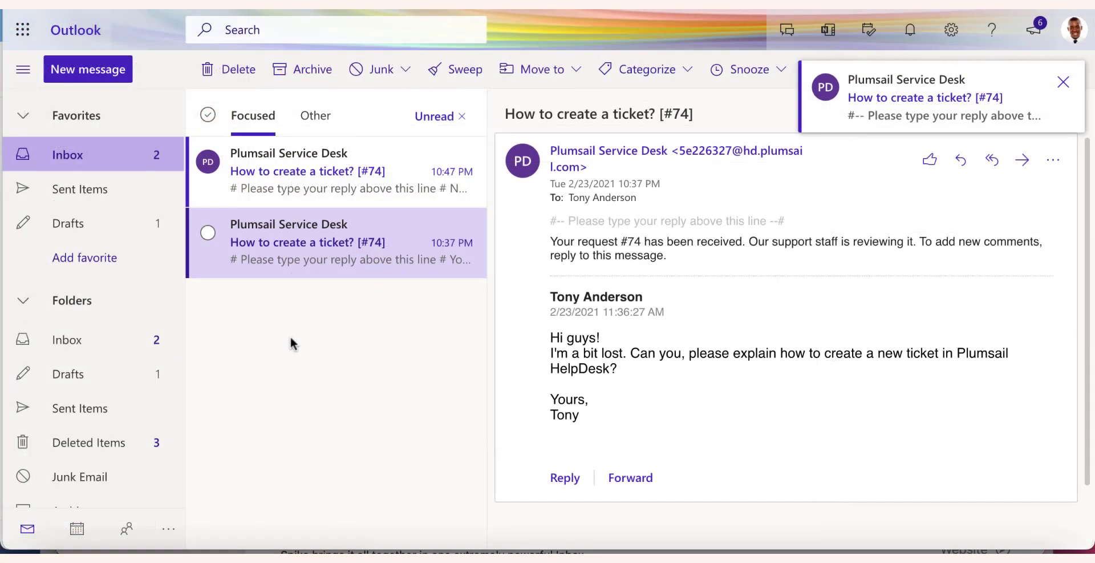
left_click(396, 180)
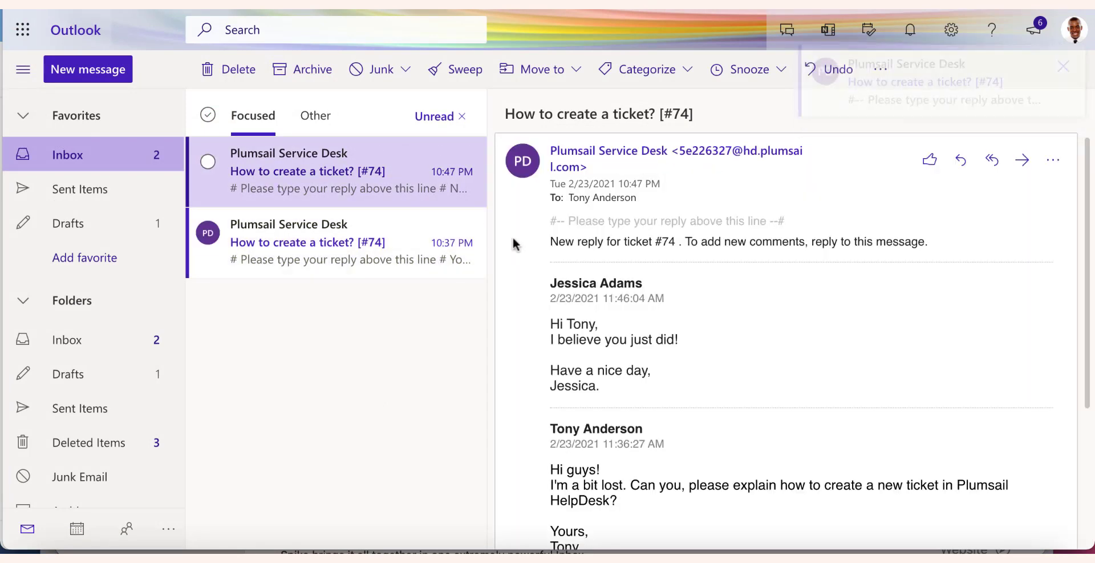
scroll(601, 331, "down", 3)
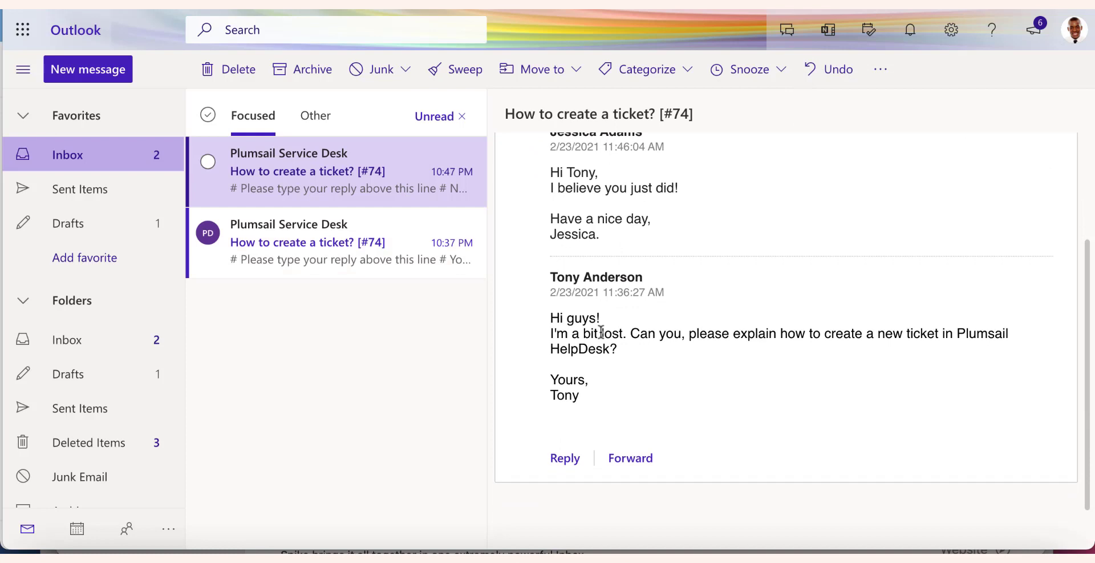
Reply to the agent with 'Thank you! Please close the ticket.' and the requester's sign-off
left_click(559, 474)
type("Hi Jessica,")
key("Return")
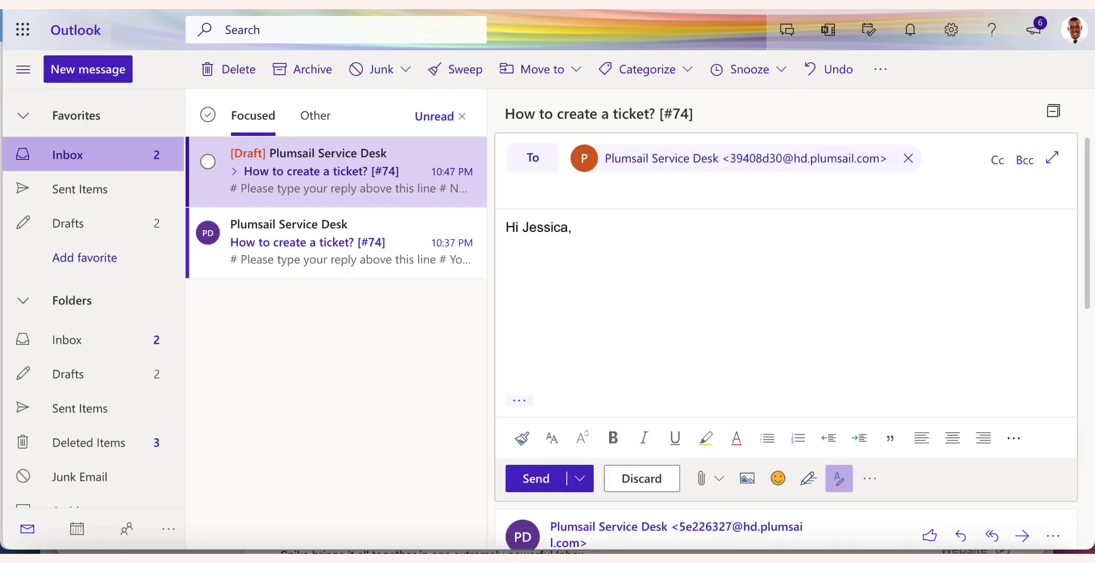
type("Thank you! Please close the ticket.")
key("Return")
key("Return")
type("Tony")
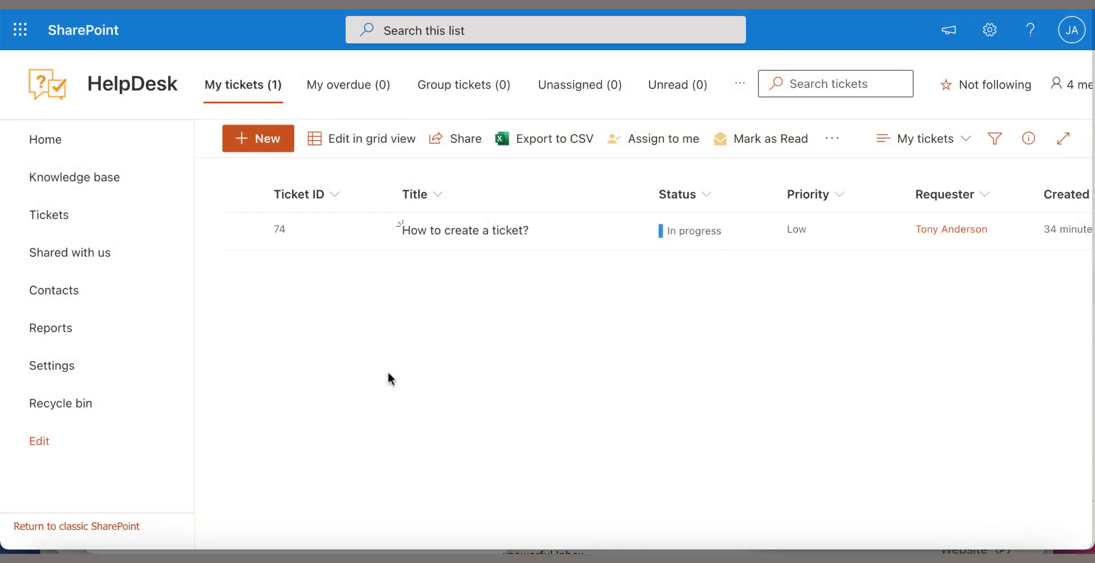
Save the 'How to create a ticket?' ticket as Solved, then show the full Tickets list
left_click(469, 234)
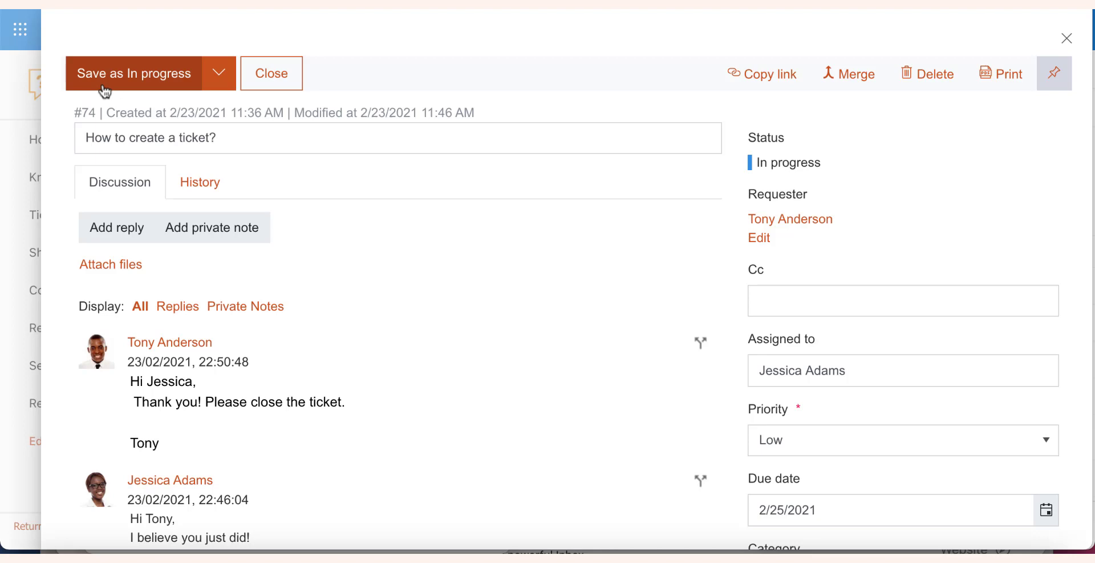
left_click(224, 81)
left_click(214, 161)
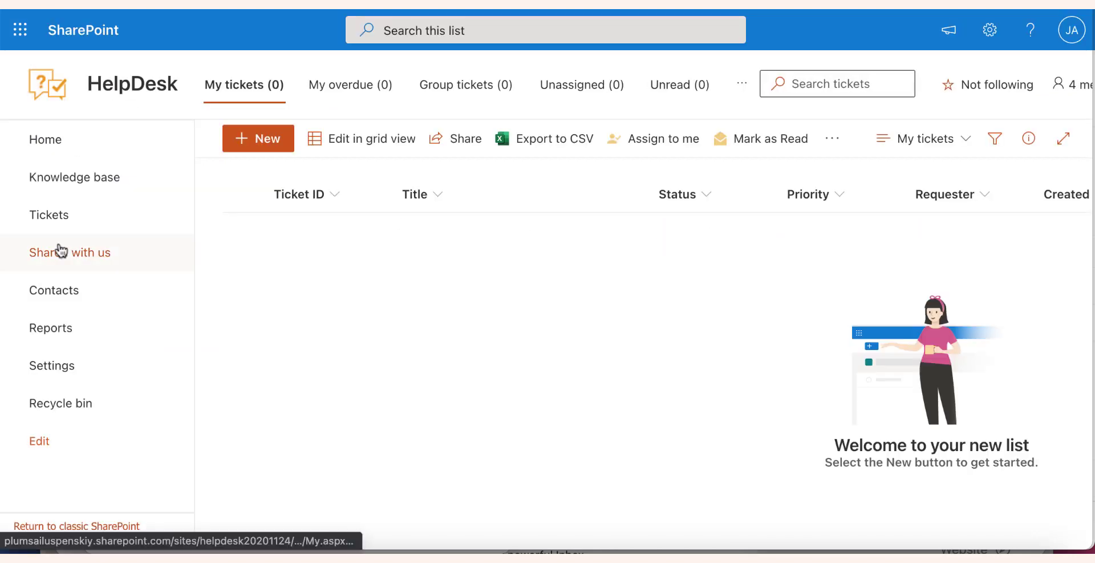
left_click(61, 223)
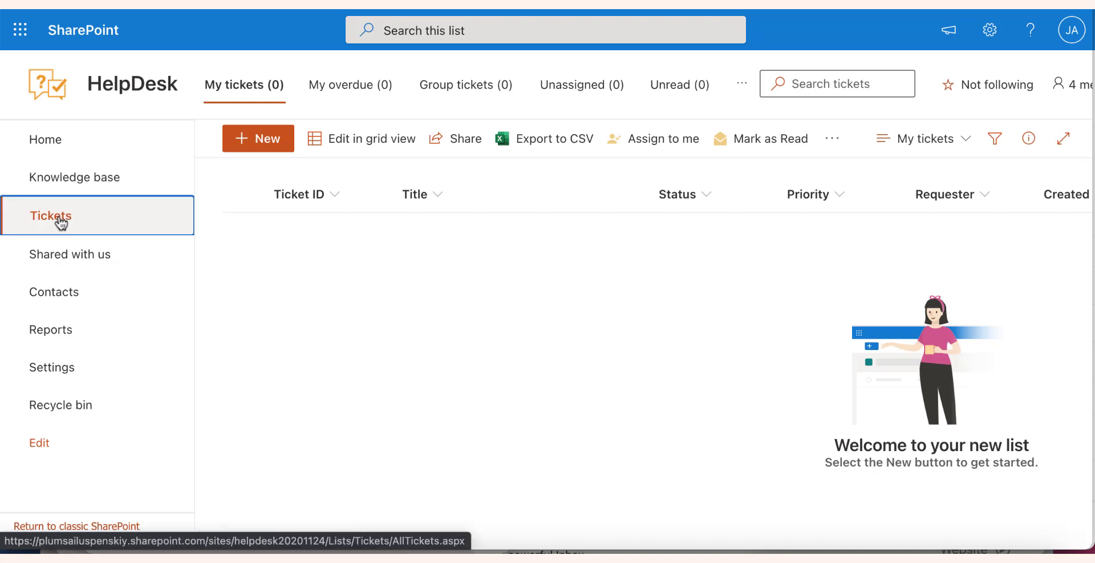